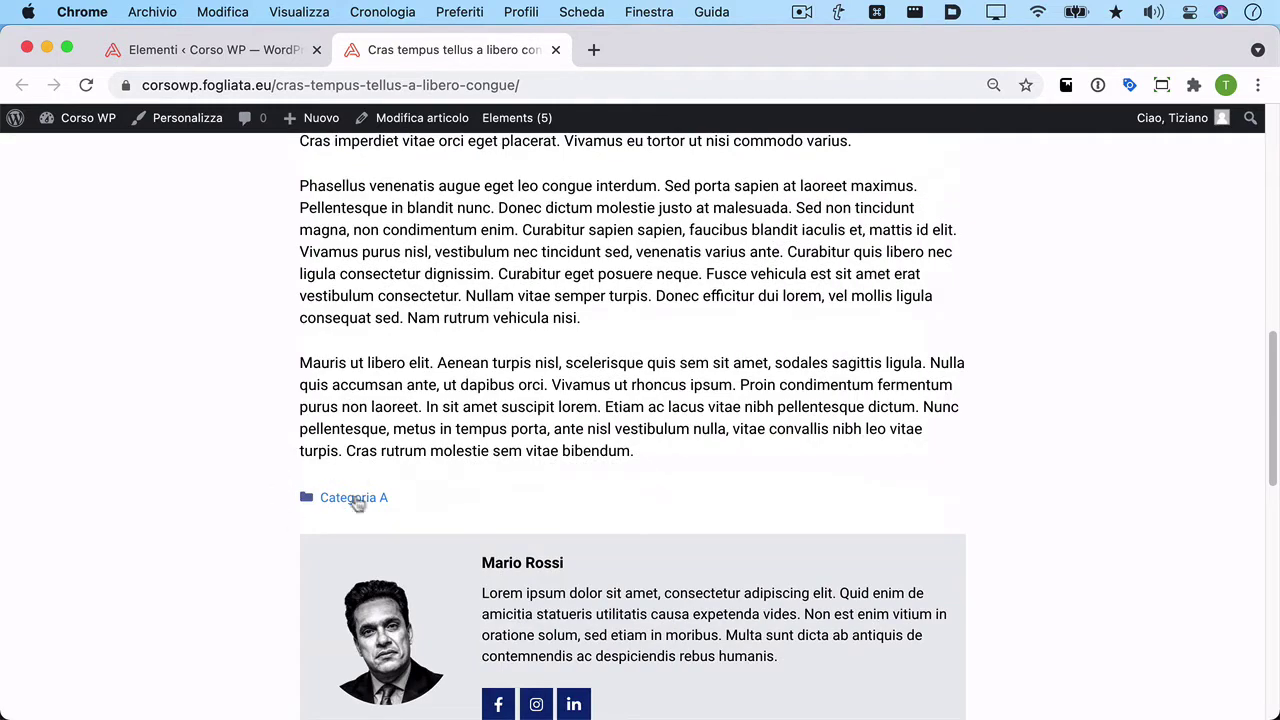
From the Elementi list, create a new Block element and title it "Articolo - Informazioni Meta".
scroll(432, 490, "up", 10)
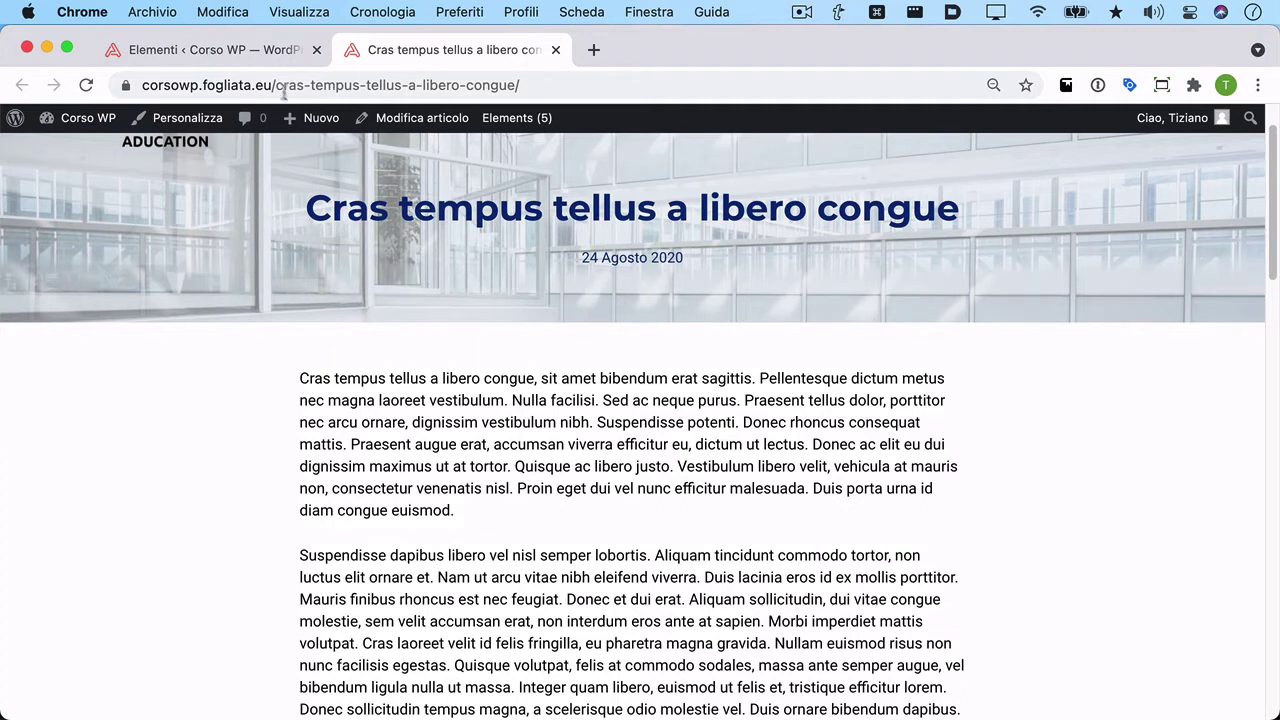
left_click(250, 47)
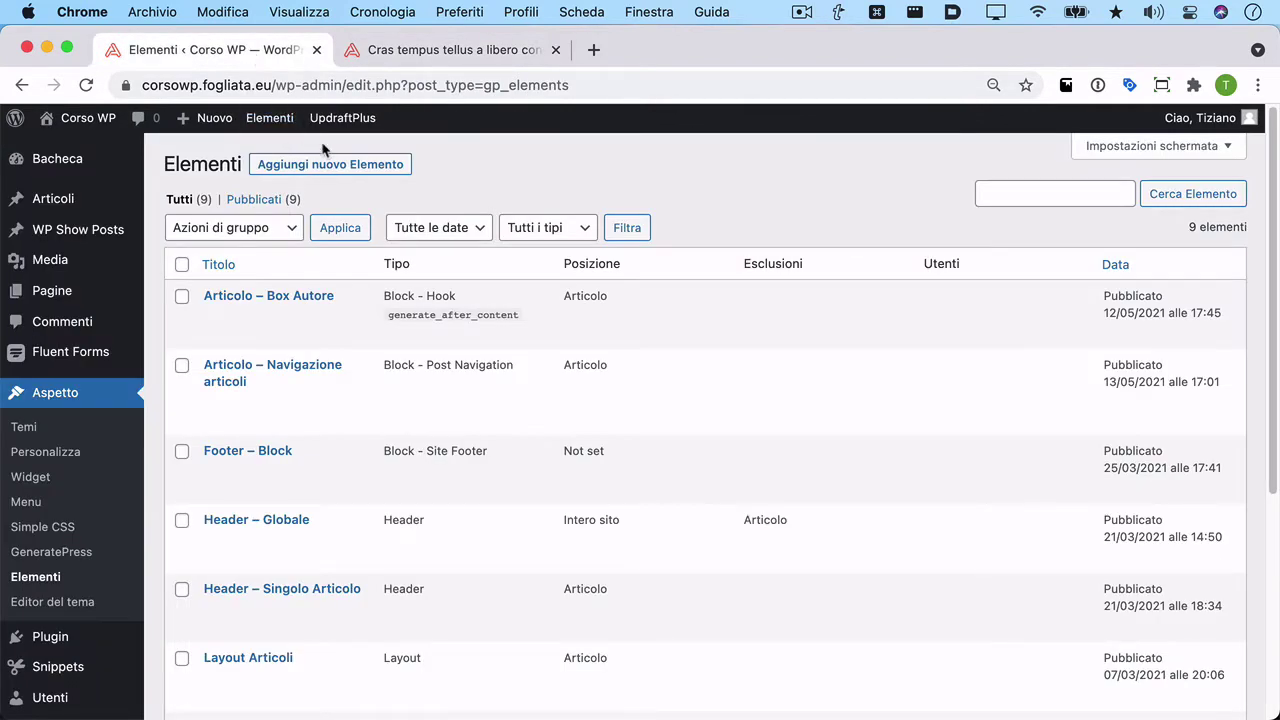
left_click(337, 164)
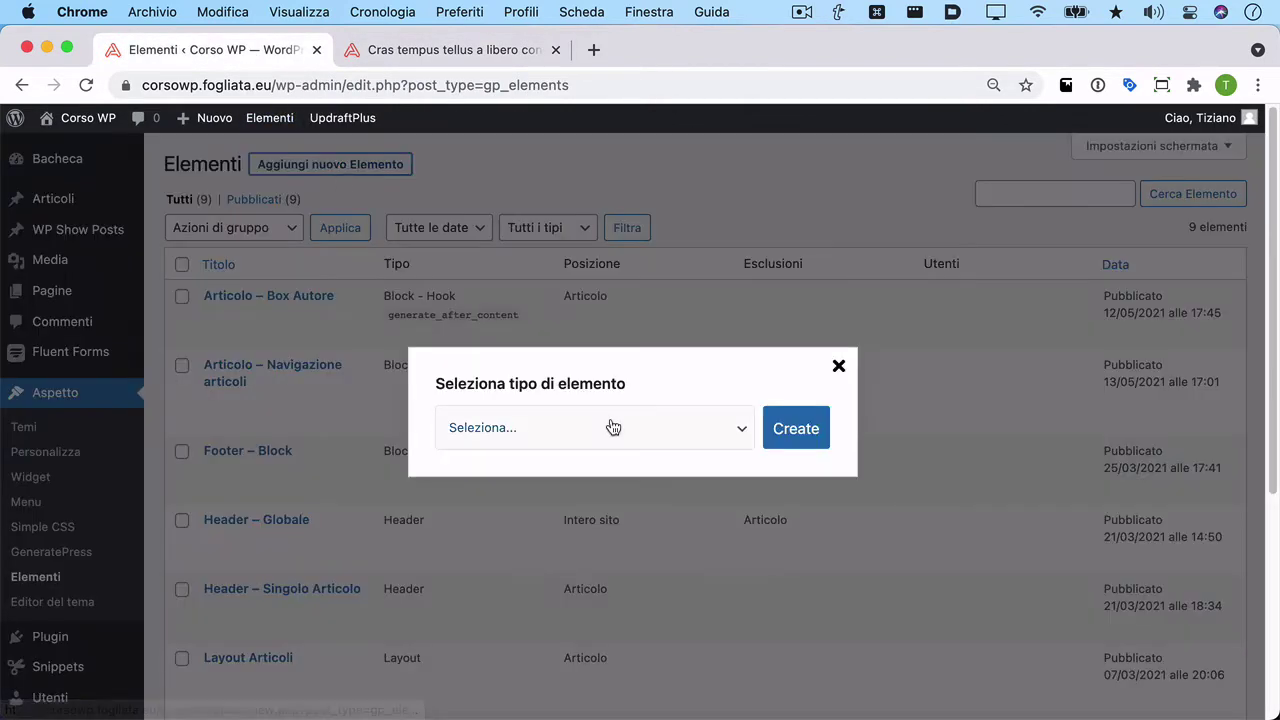
left_click(613, 427)
left_click(577, 450)
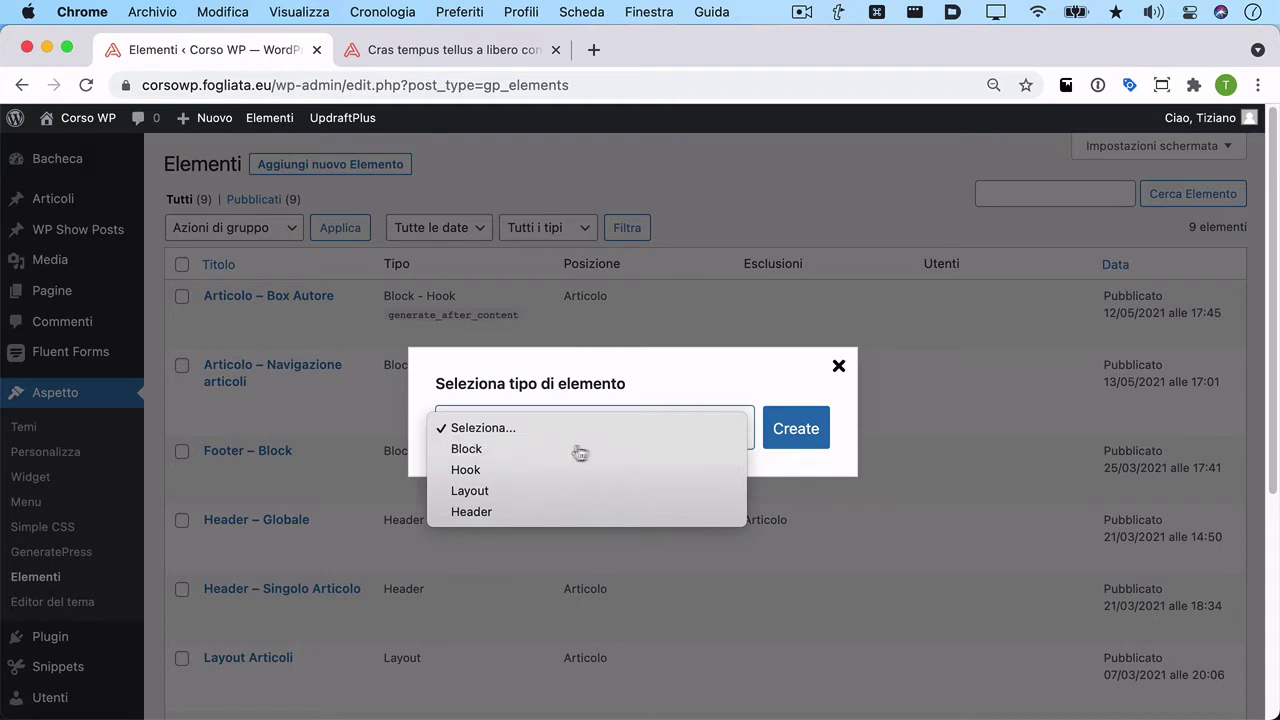
left_click(804, 440)
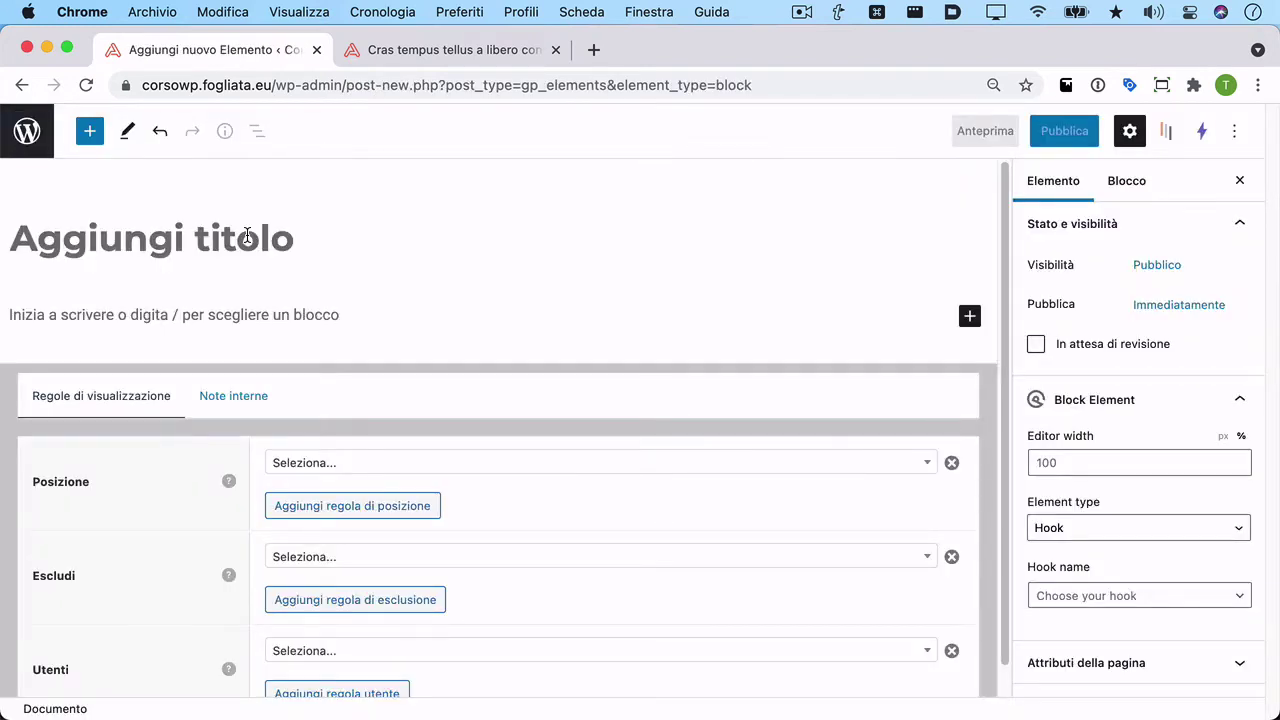
left_click(247, 236)
type("Articolo - Informazioni Meta")
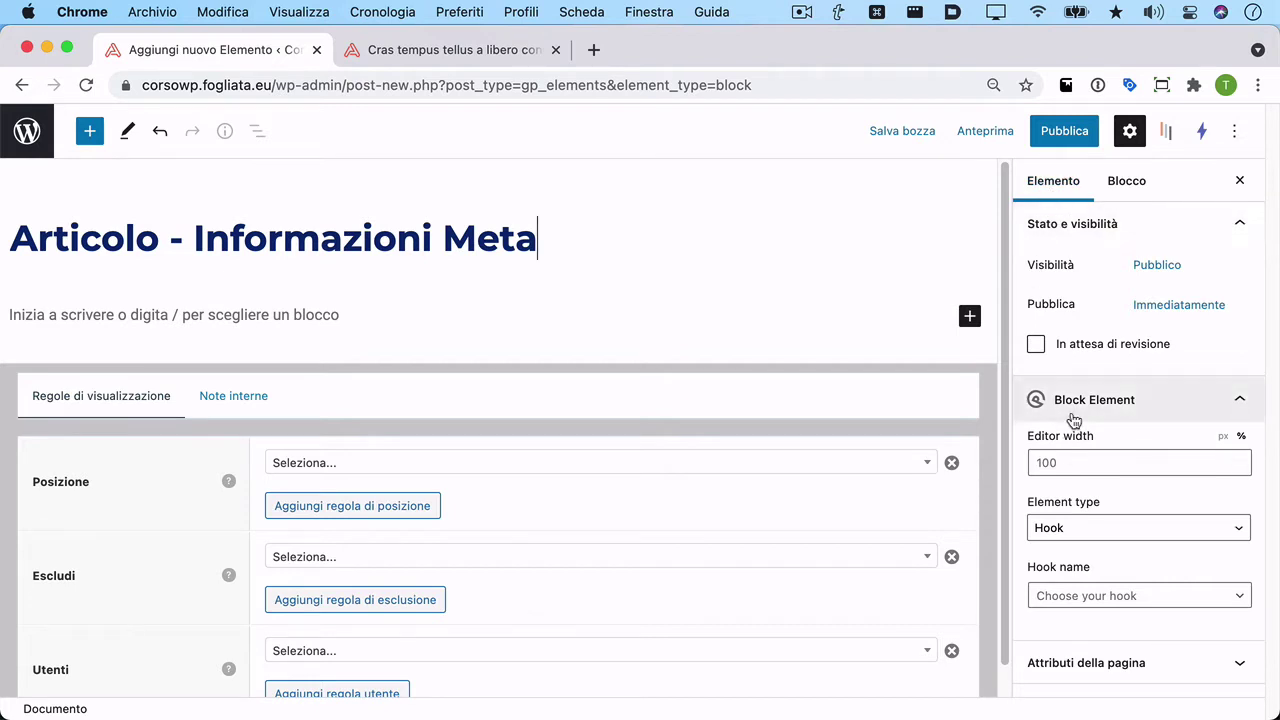
Set the element type to Post Meta Template and insert the "Term buttons" template.
left_click(1092, 530)
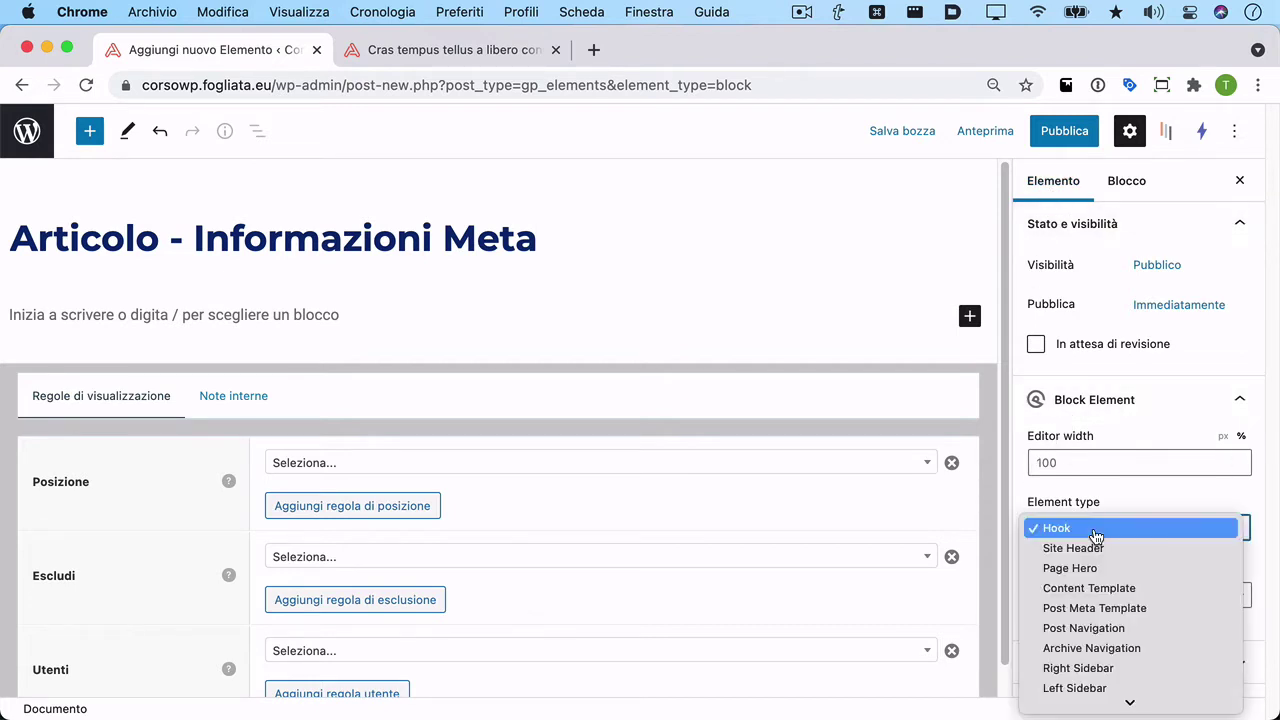
left_click(1176, 612)
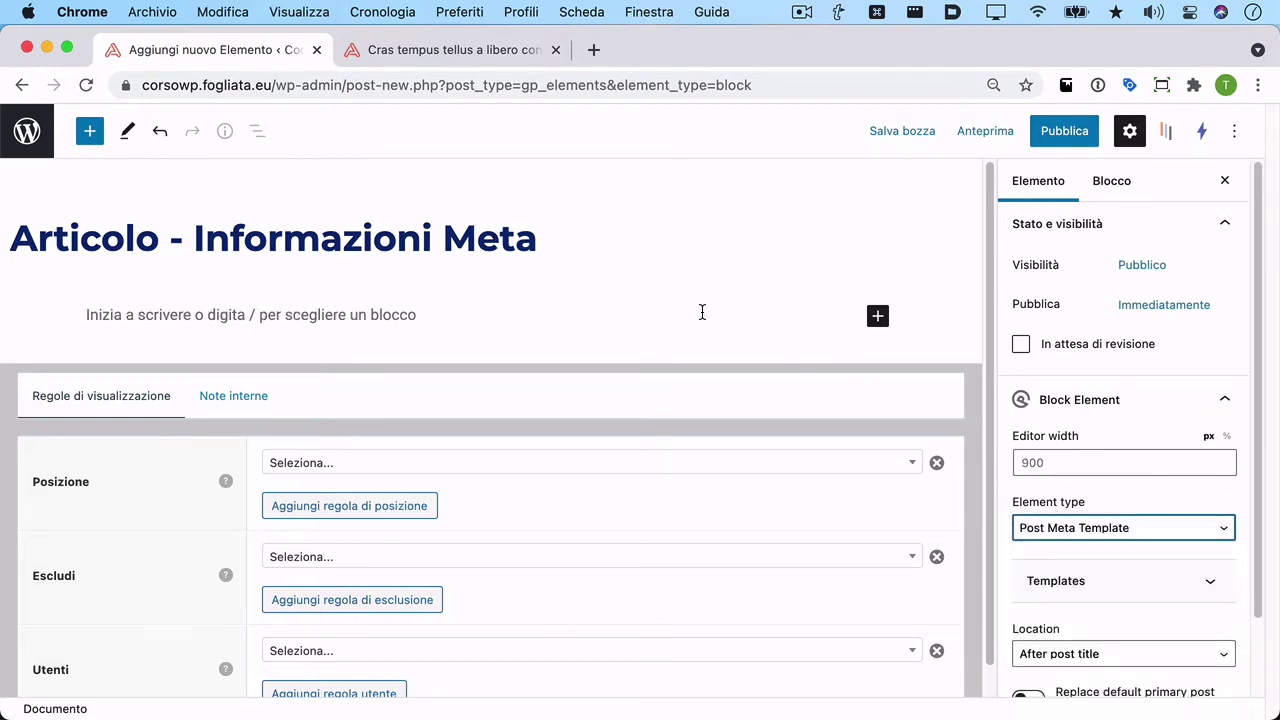
left_click(1119, 585)
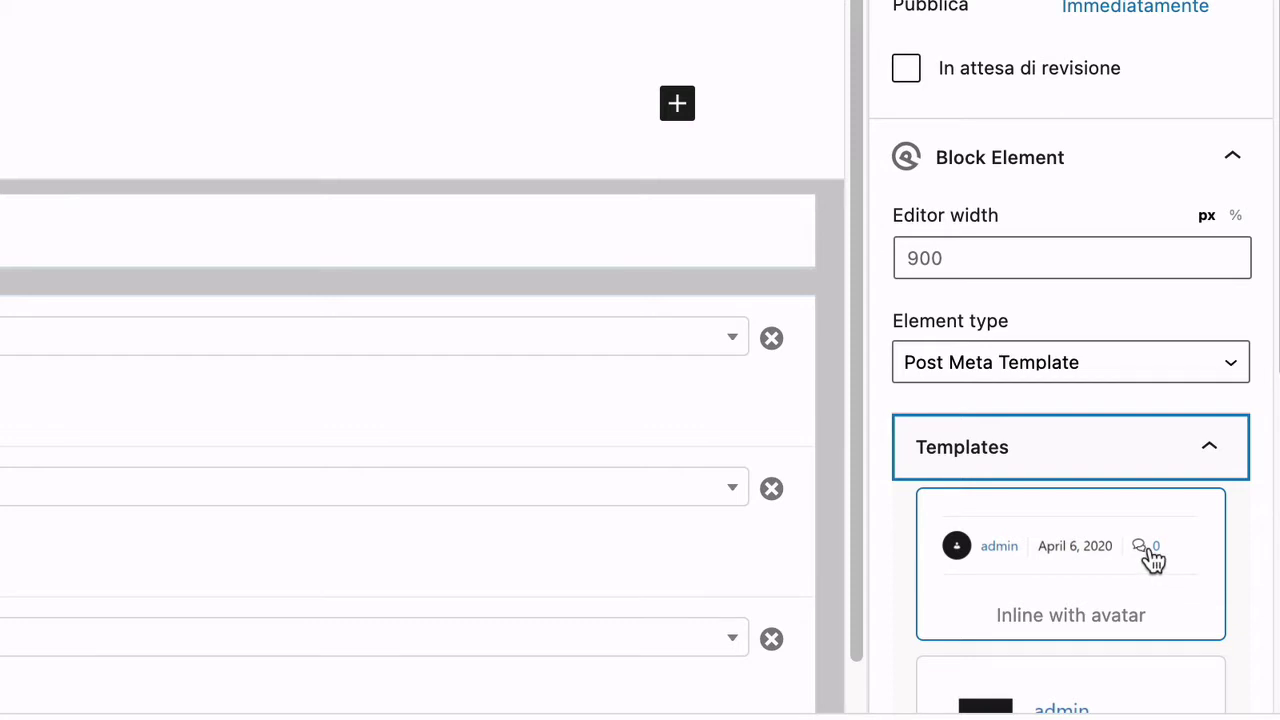
scroll(1148, 562, "down", 1)
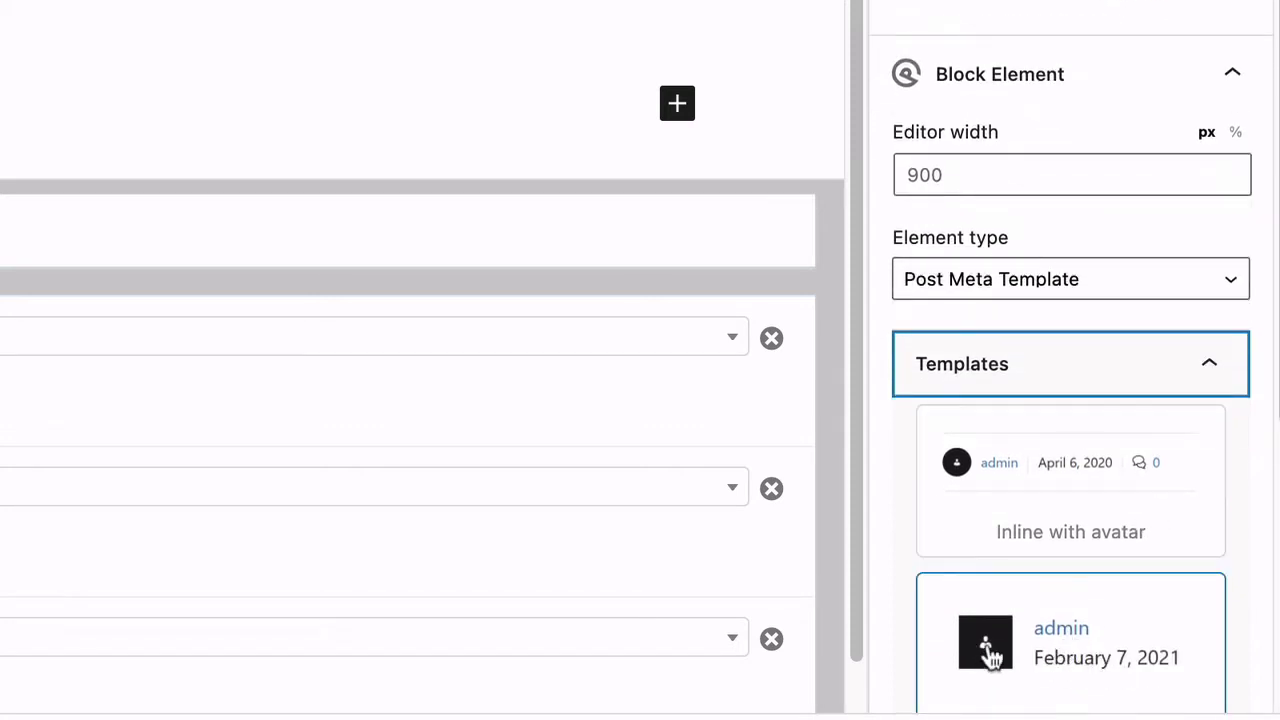
scroll(1058, 645, "down", 1)
scroll(1058, 645, "down", 3)
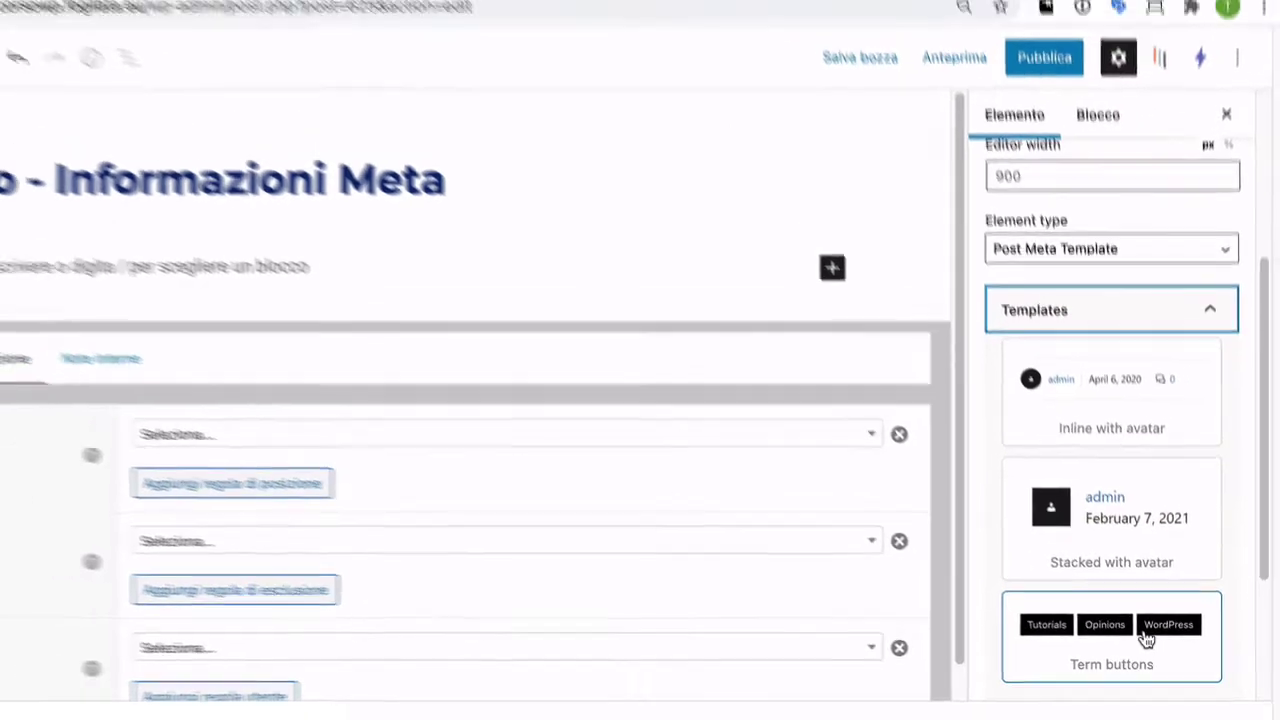
left_click(1118, 628)
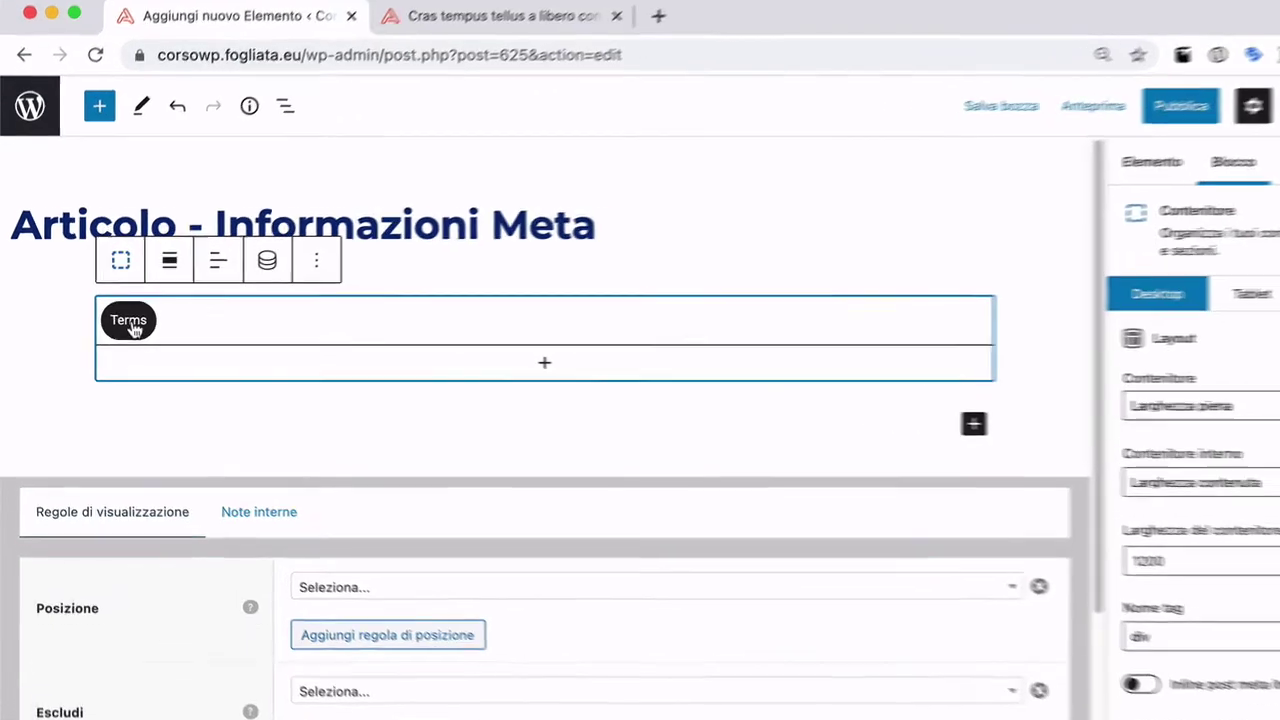
Review the Terms button's dynamic options, keeping category as the taxonomy.
left_click(116, 326)
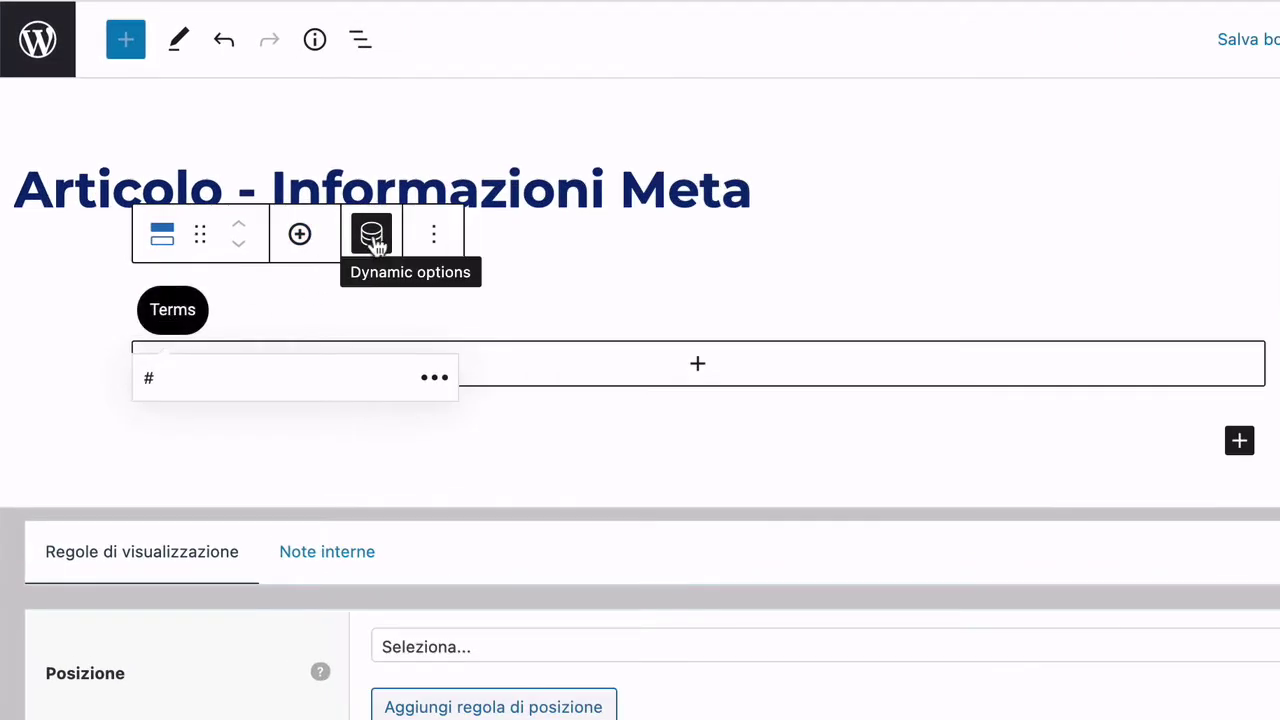
left_click(372, 238)
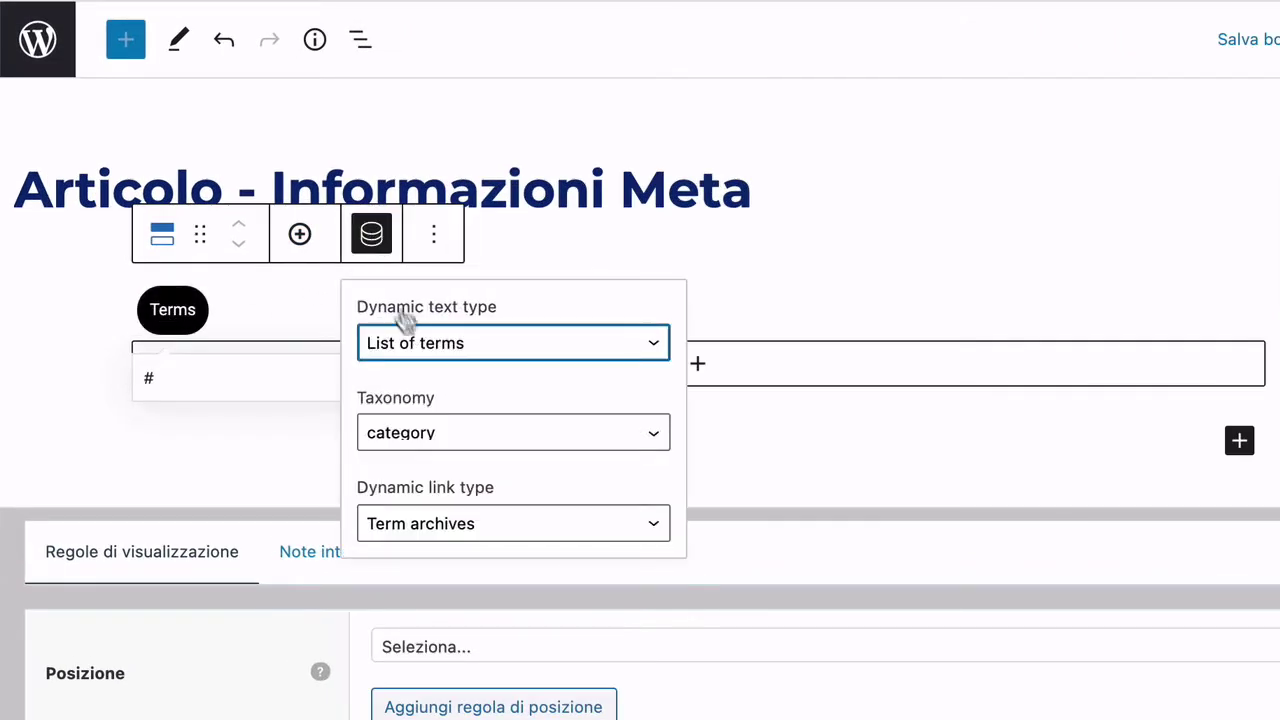
left_click(457, 438)
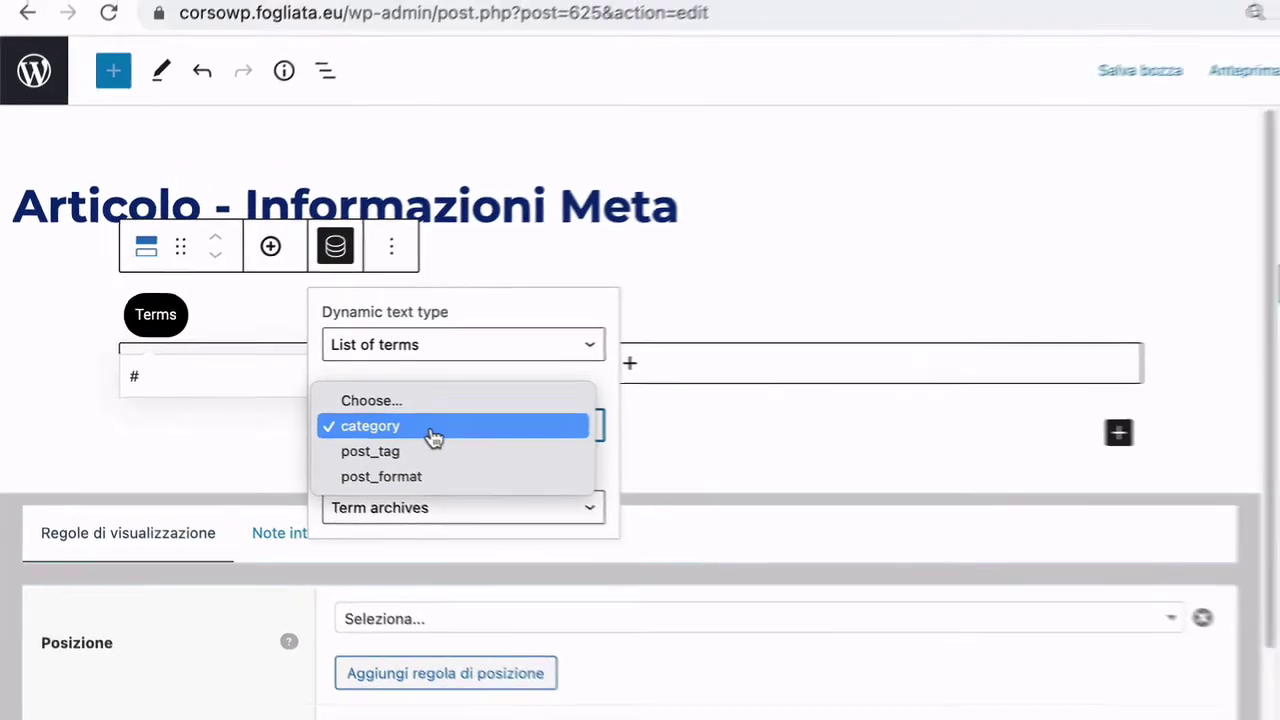
left_click(480, 440)
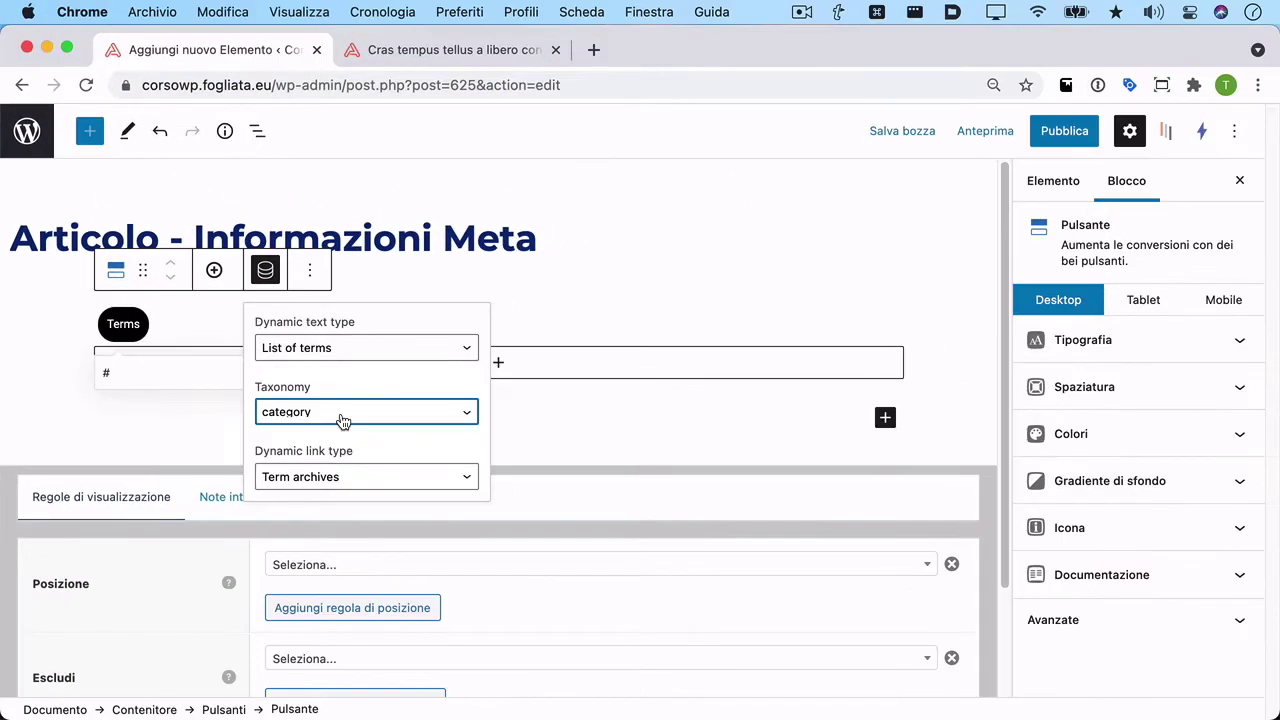
left_click(132, 323)
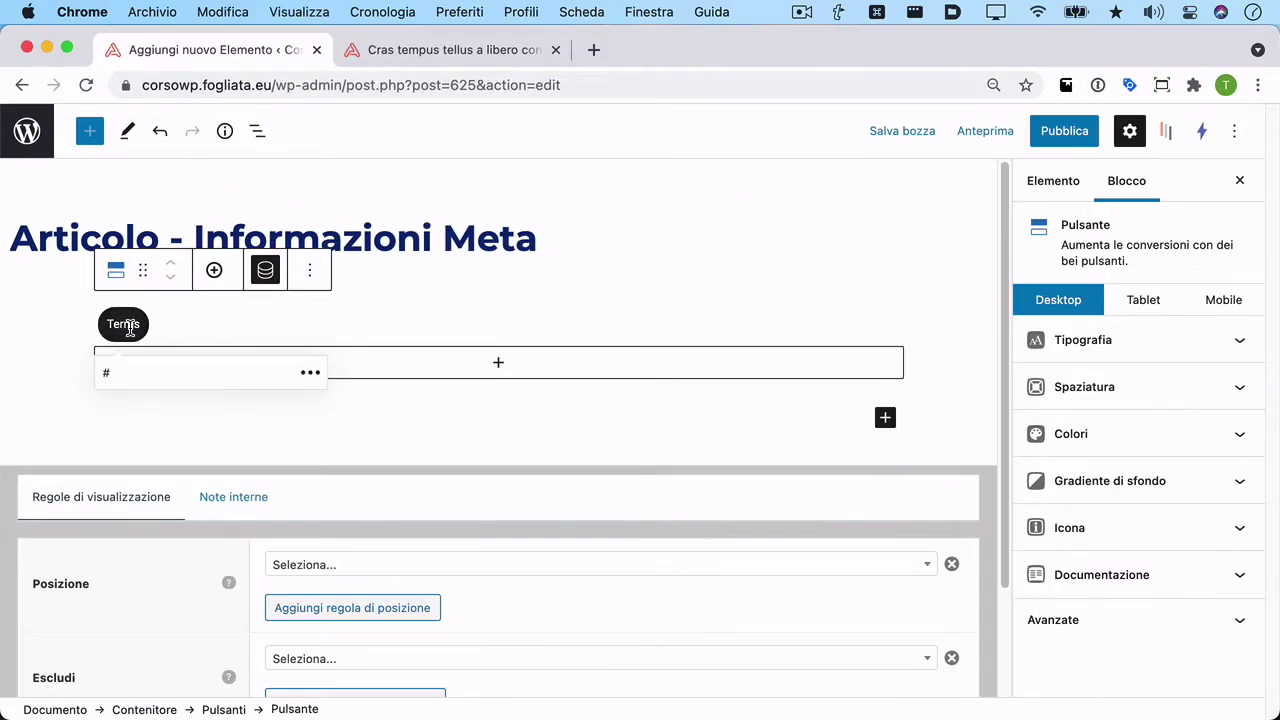
Set the Terms button's normal background colour to the dark blue palette colour #072873.
left_click(1080, 433)
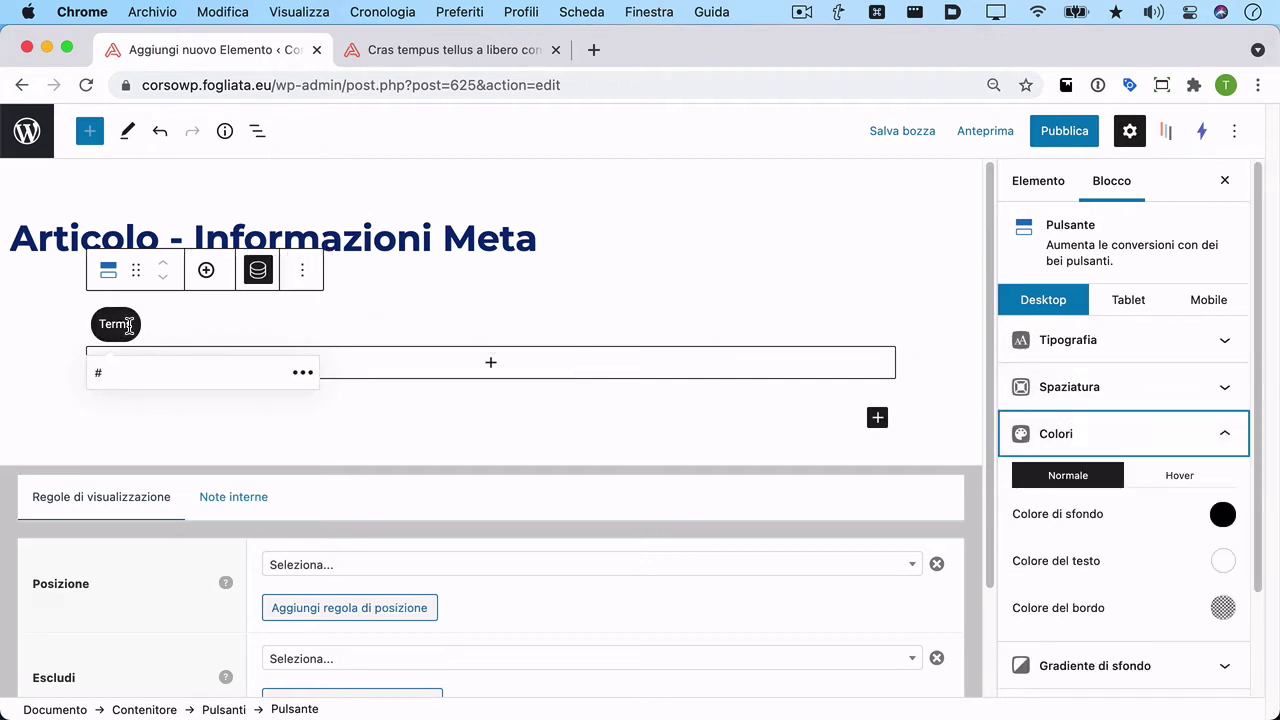
left_click(1221, 516)
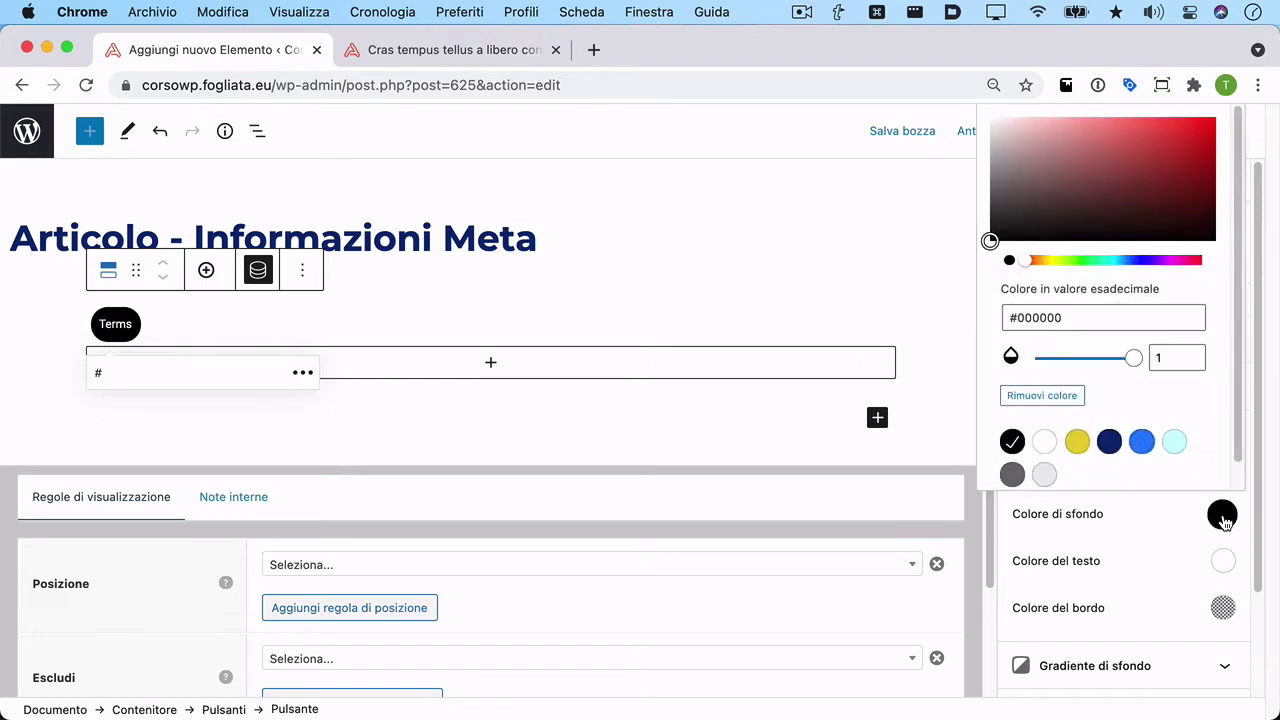
left_click(1110, 443)
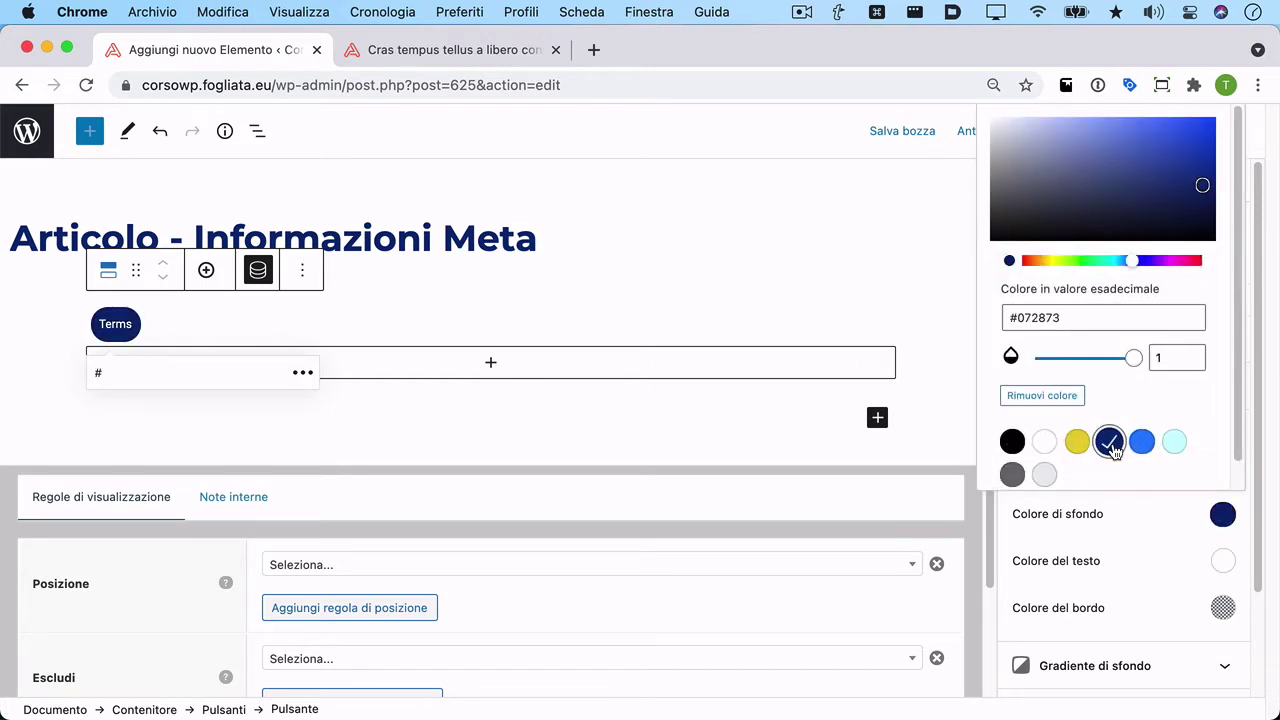
left_click(1221, 516)
Give the Terms button's hover state a light grey background and dark blue #072873 text.
left_click(1186, 480)
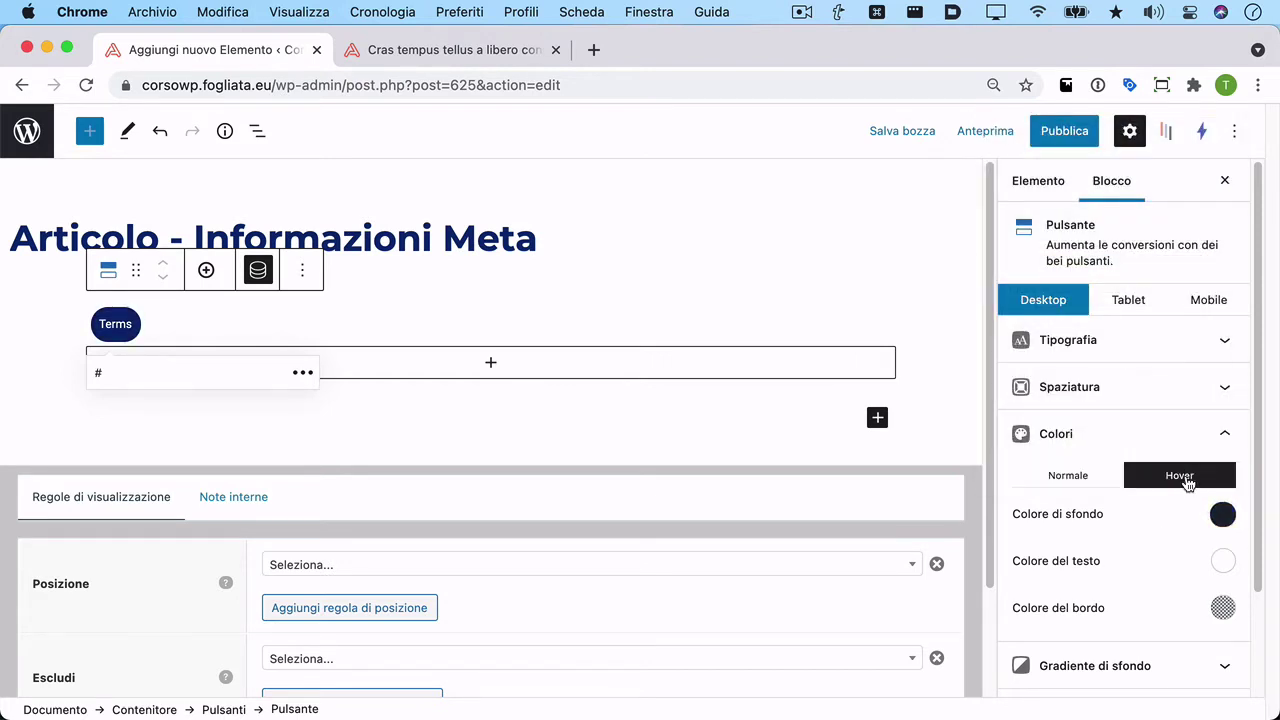
left_click(1222, 514)
left_click(1045, 476)
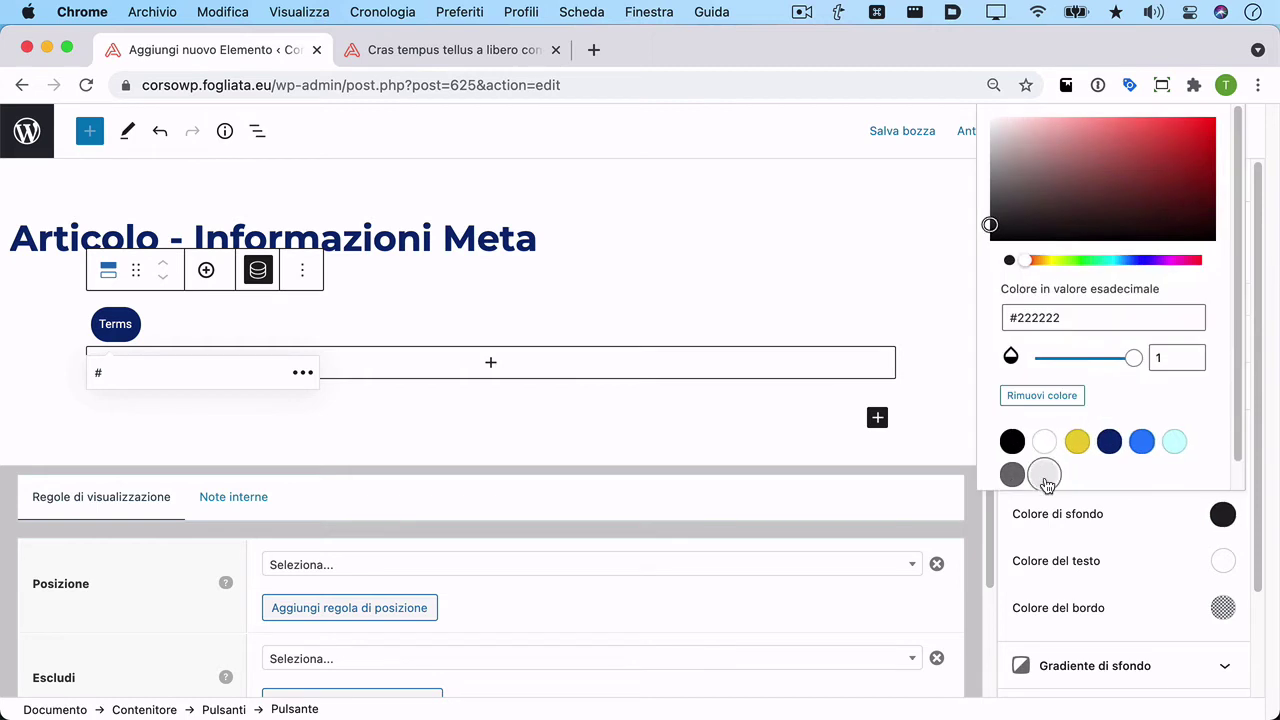
left_click(1233, 515)
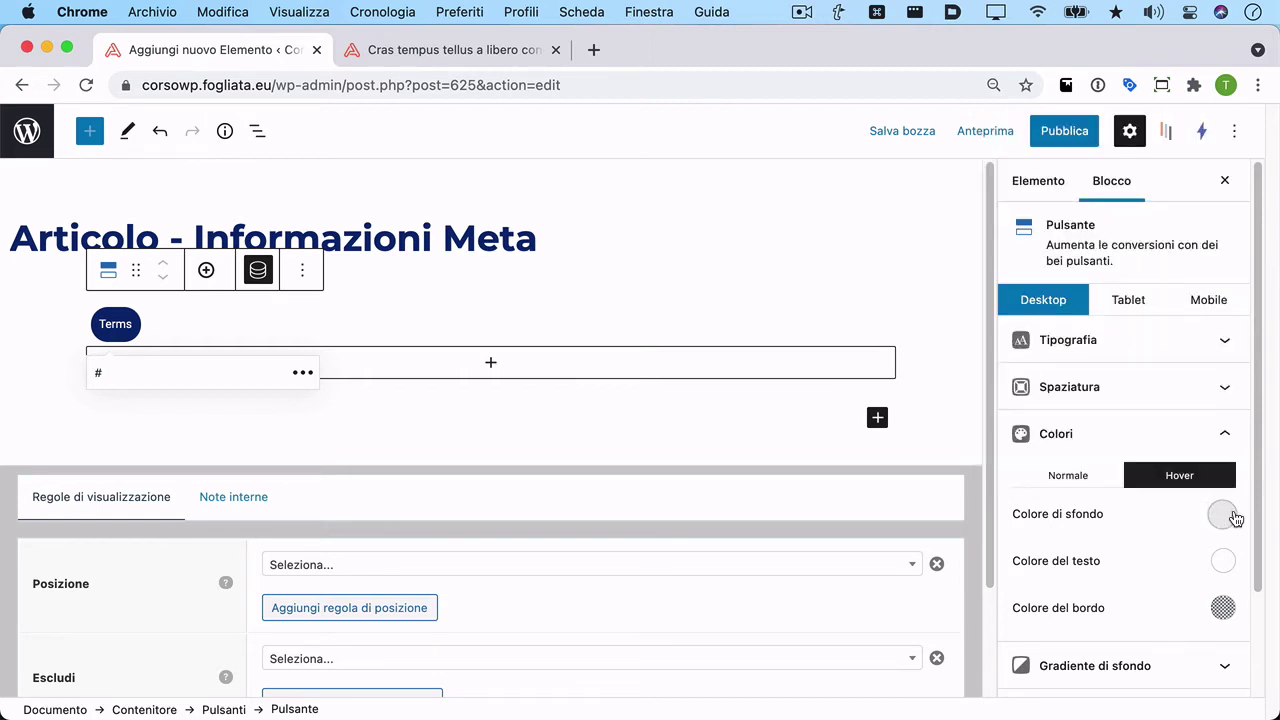
left_click(1224, 563)
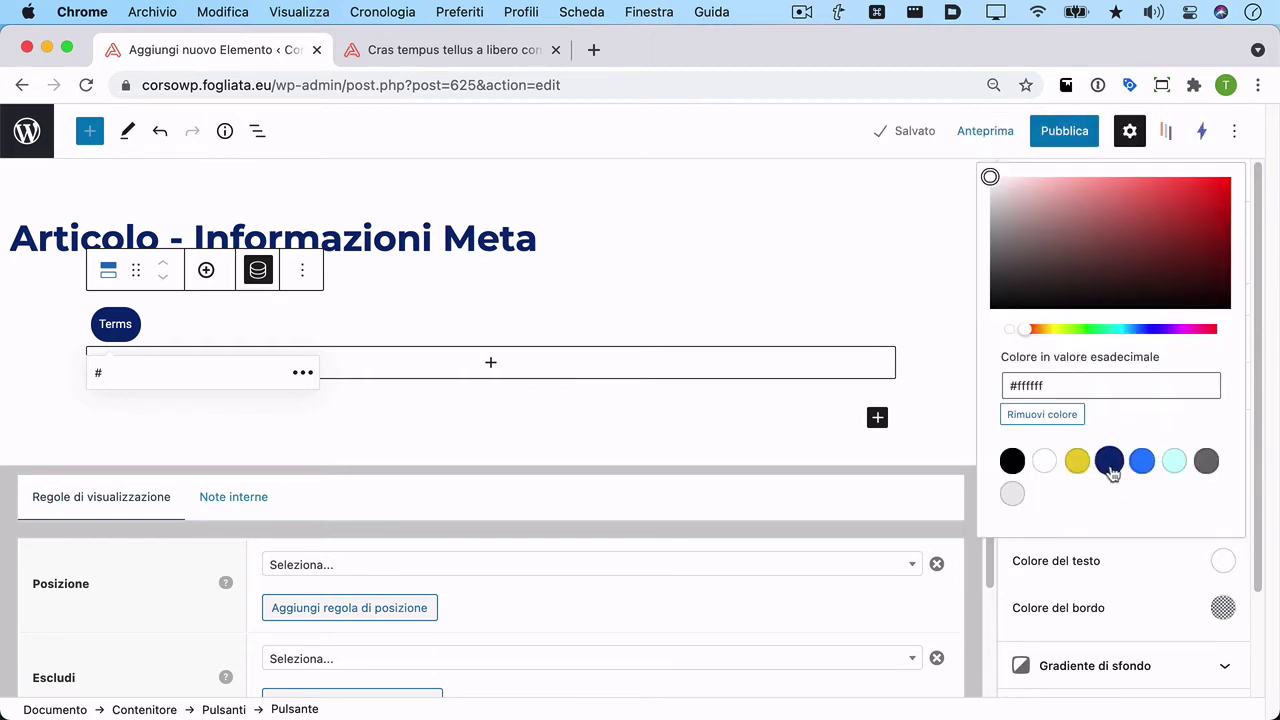
left_click(1109, 461)
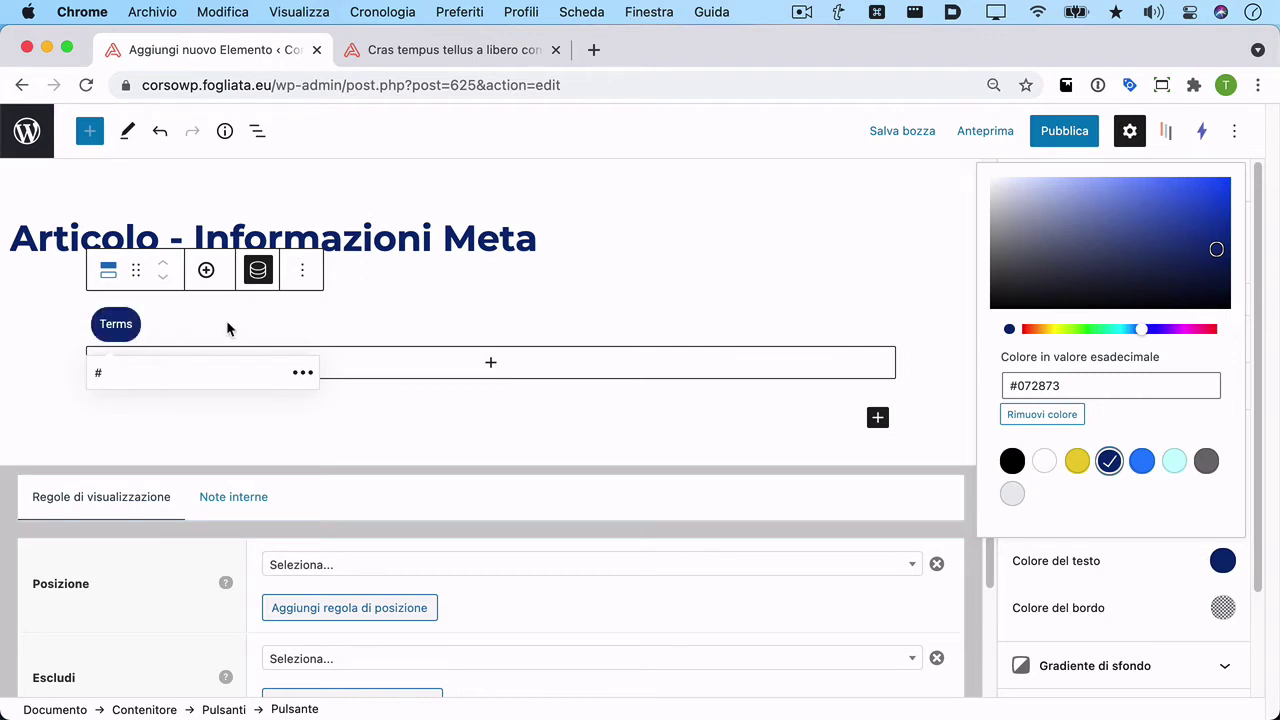
left_click(806, 387)
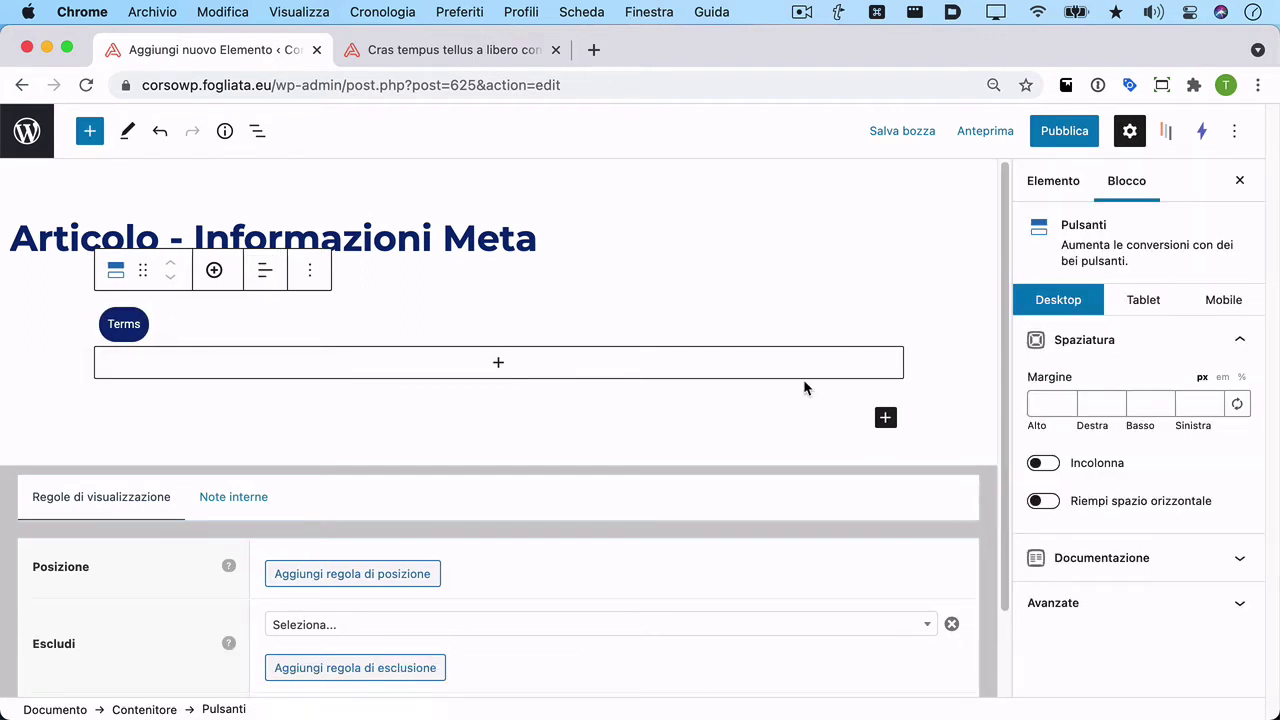
Add a display location rule for Articolo with All Articoli, and publish the element.
left_click(346, 582)
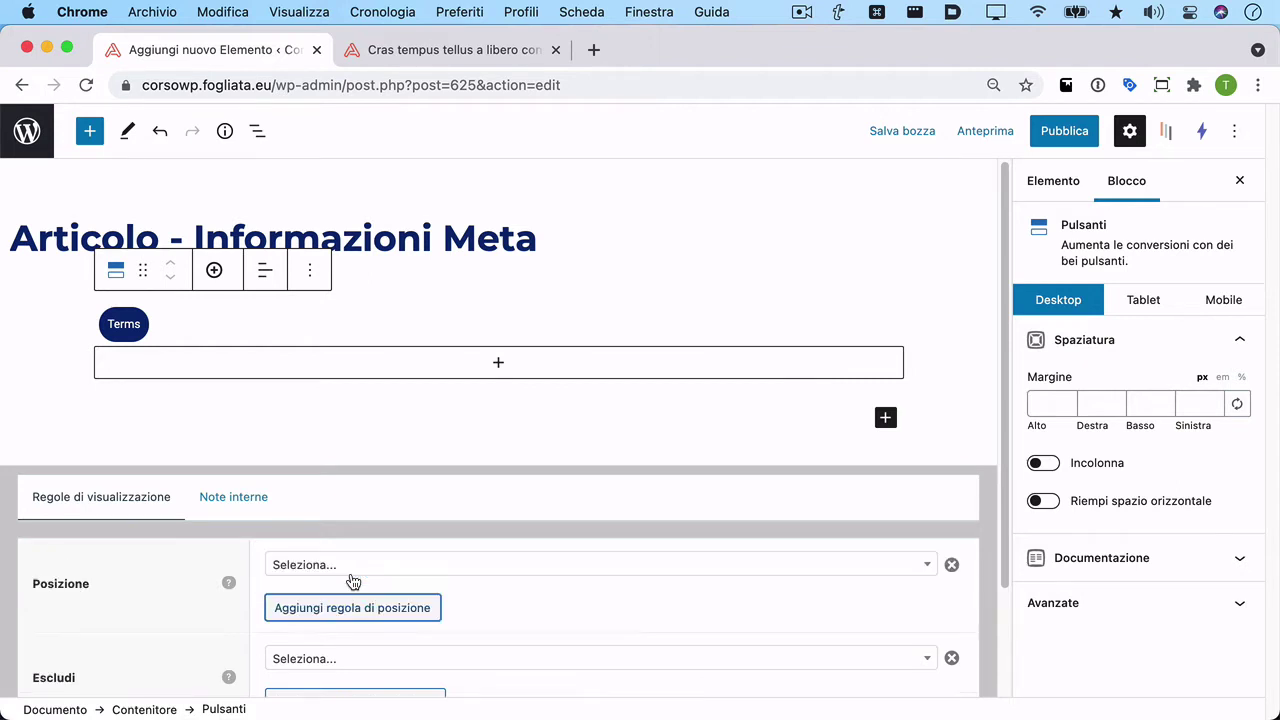
left_click(350, 568)
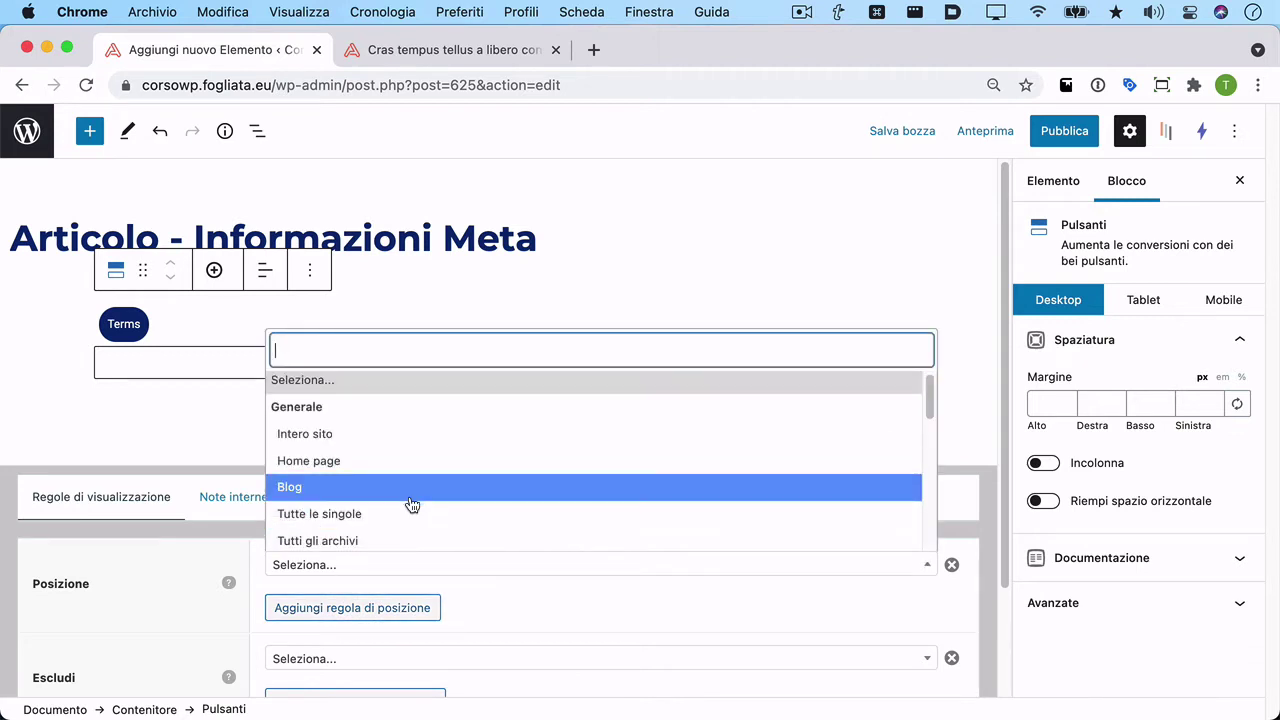
scroll(411, 504, "down", 4)
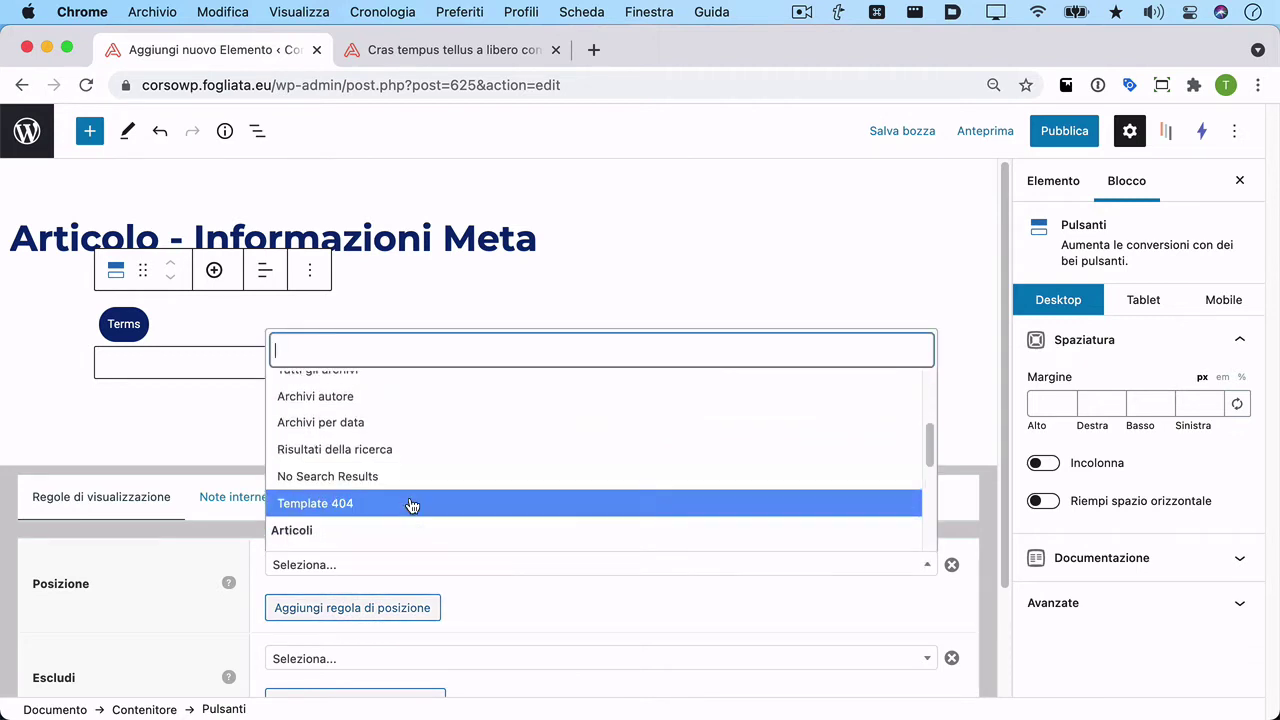
scroll(405, 500, "down", 1)
left_click(316, 530)
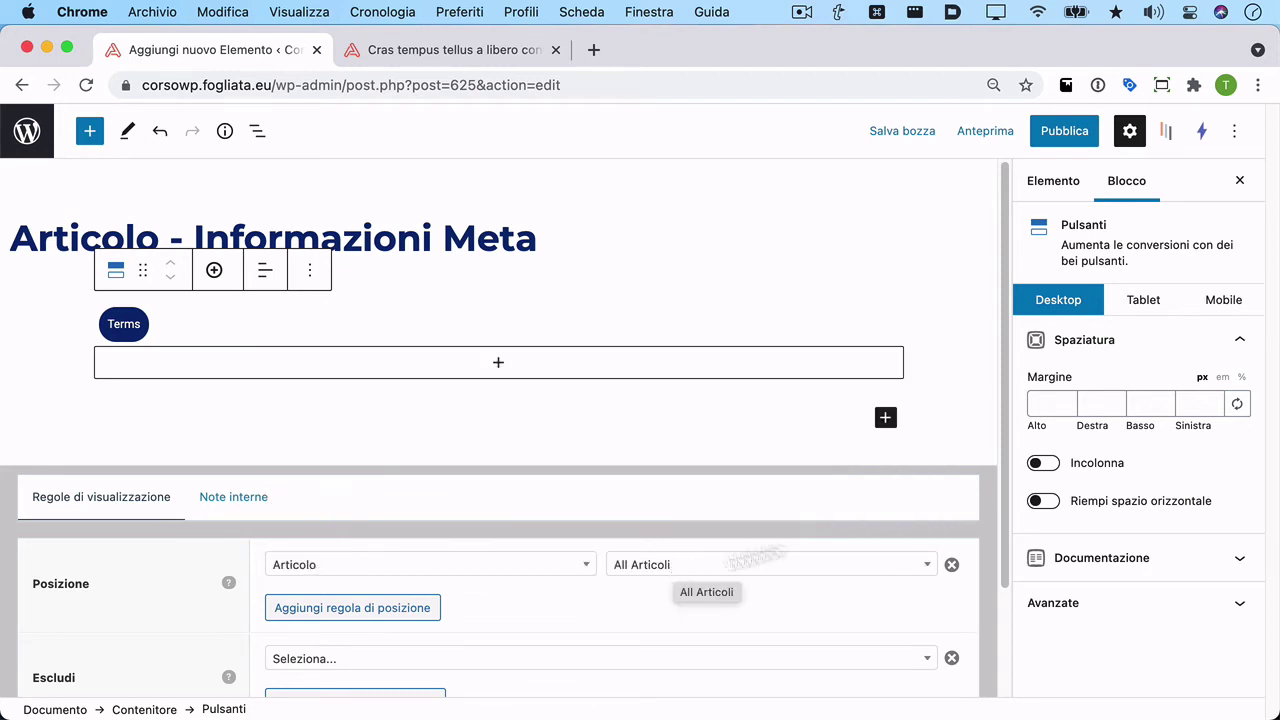
left_click(1068, 138)
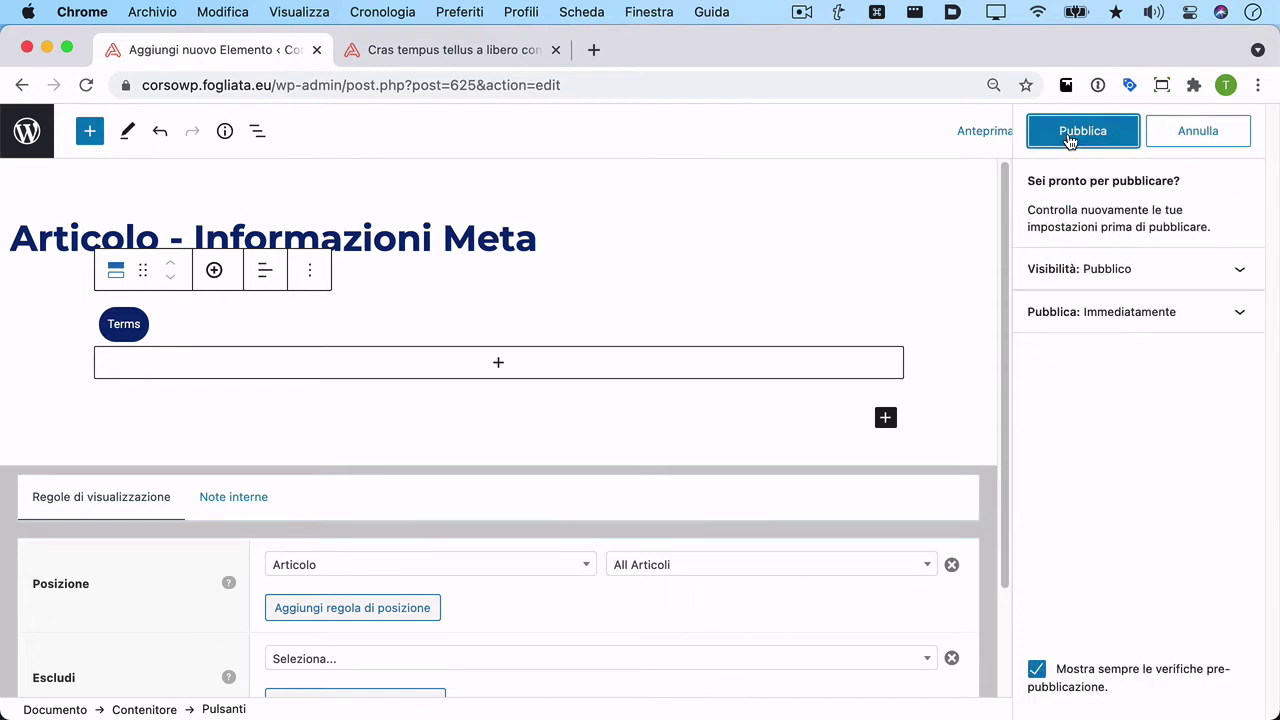
left_click(1085, 140)
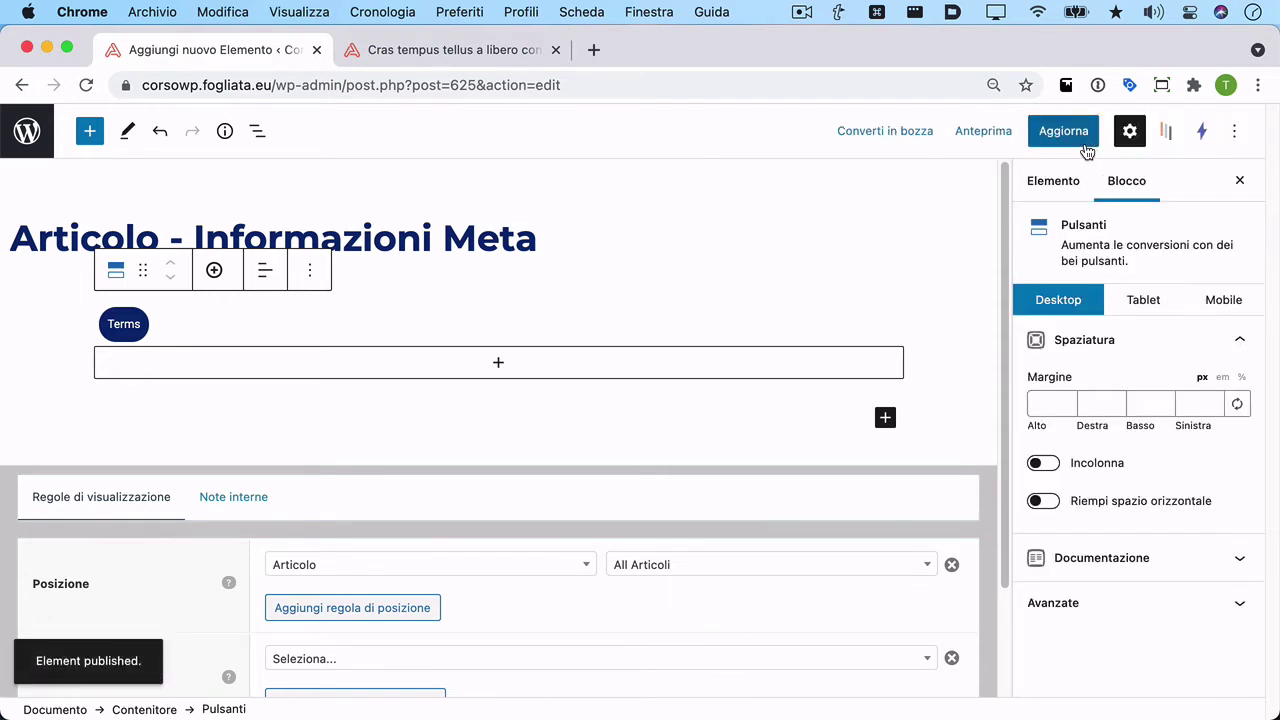
Reload the article "Cras tempus tellus a libero congue" and check the category button and the category link below the text.
left_click(463, 50)
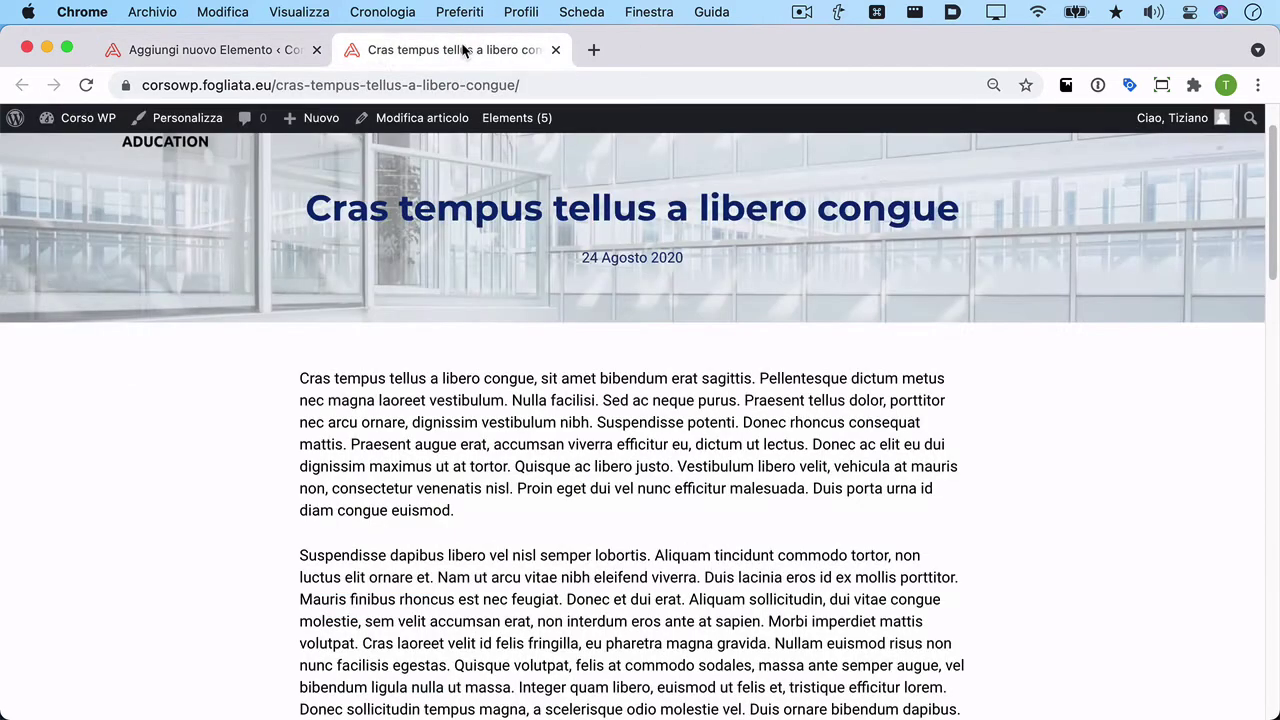
left_click(86, 85)
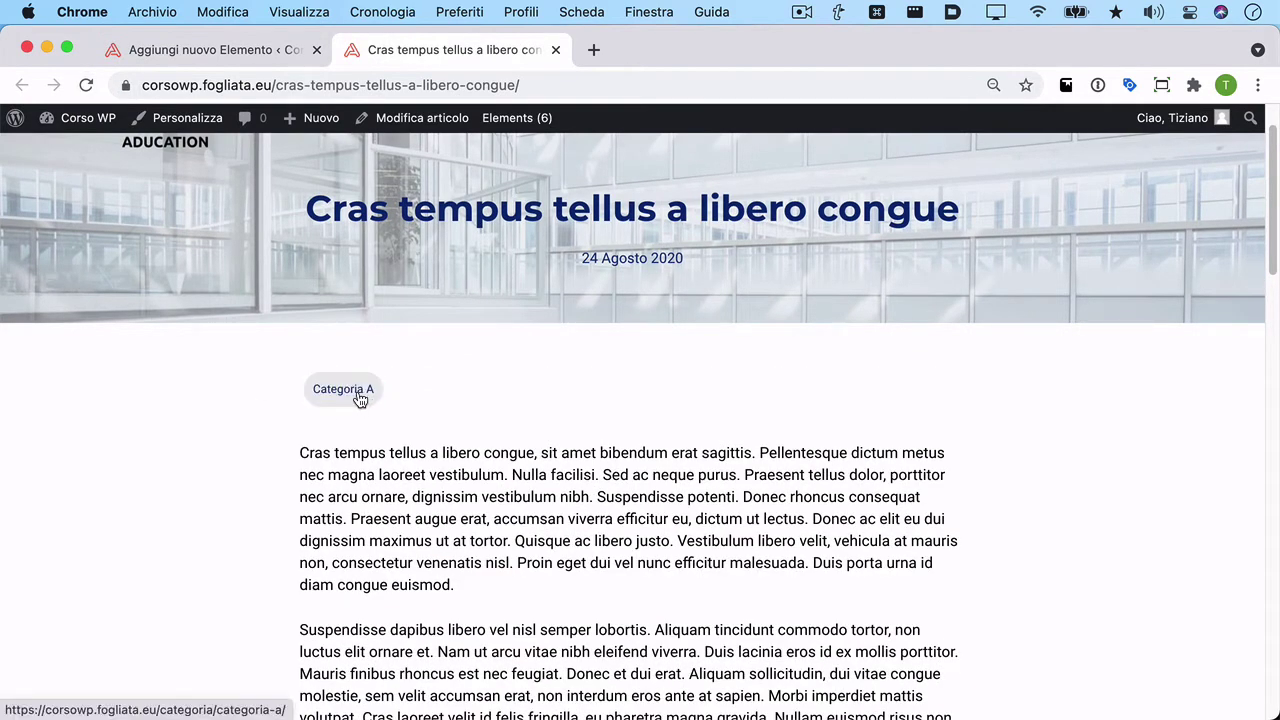
scroll(584, 416, "up", 2)
scroll(798, 344, "down", 10)
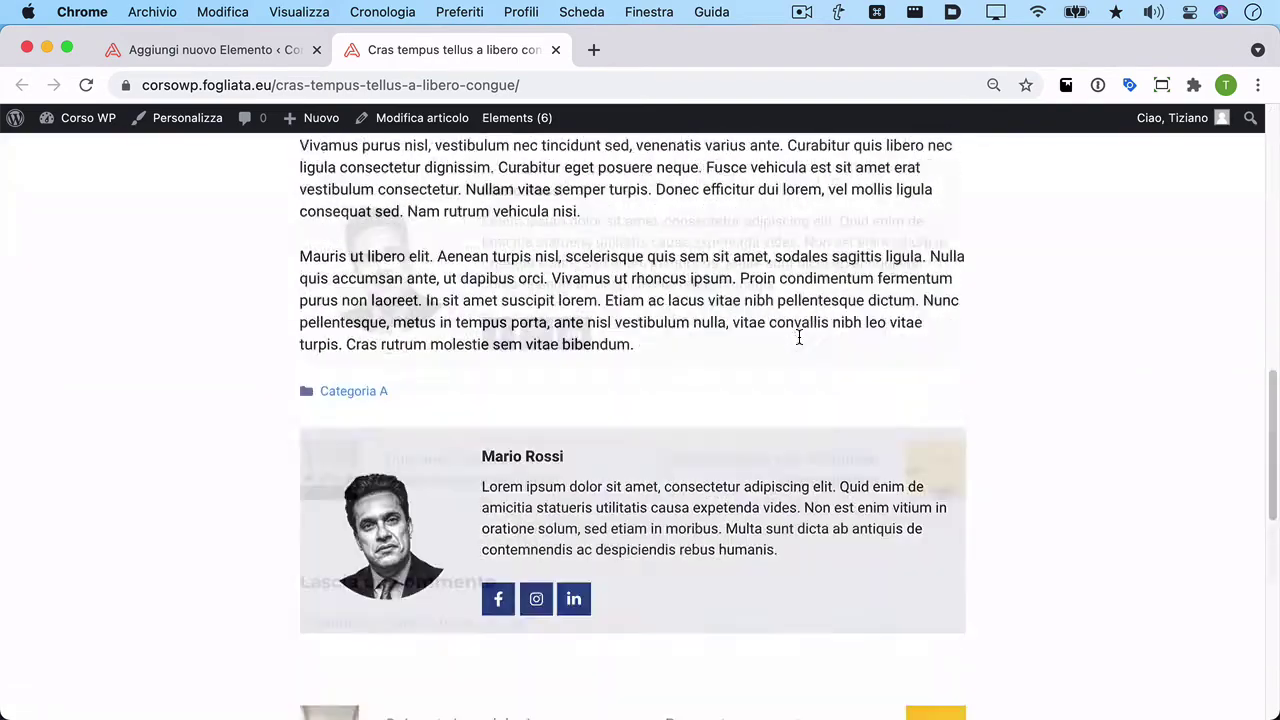
Browse through the neighbouring articles as far as "Perturbationes autem nulla naturae vi", checking the category button on each one.
left_click(430, 444)
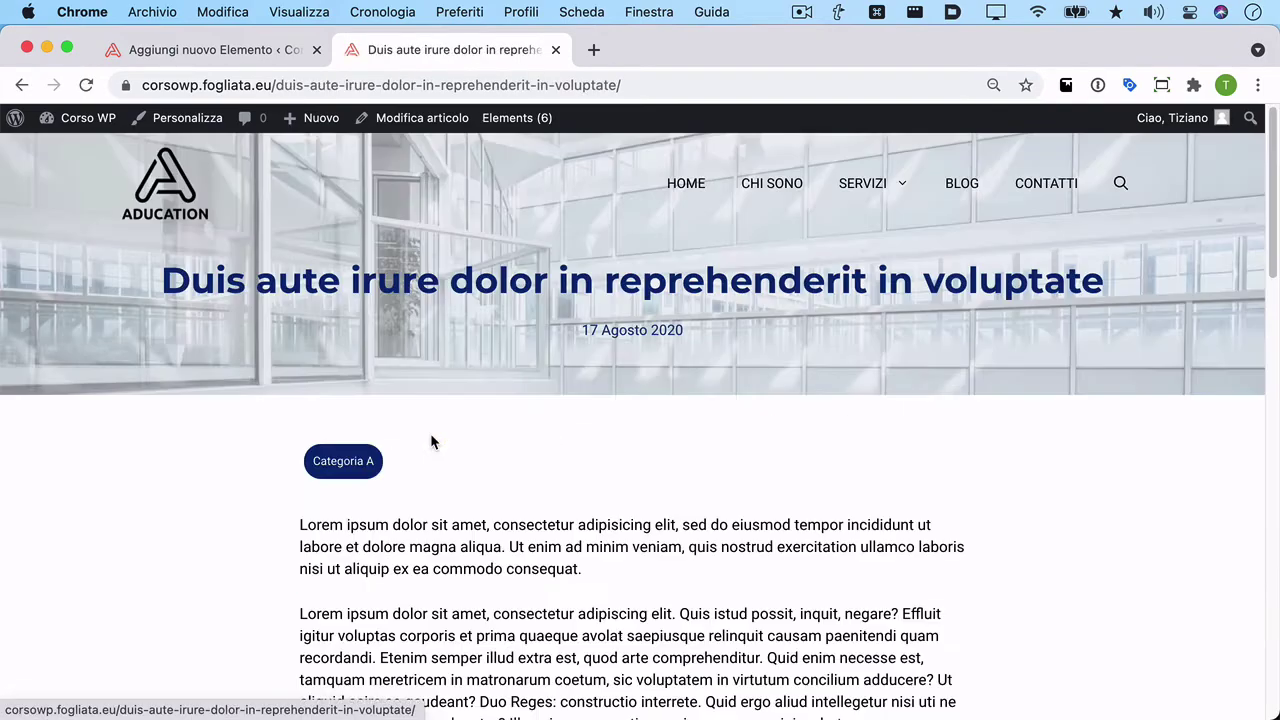
scroll(346, 472, "down", 10)
scroll(350, 470, "down", 10)
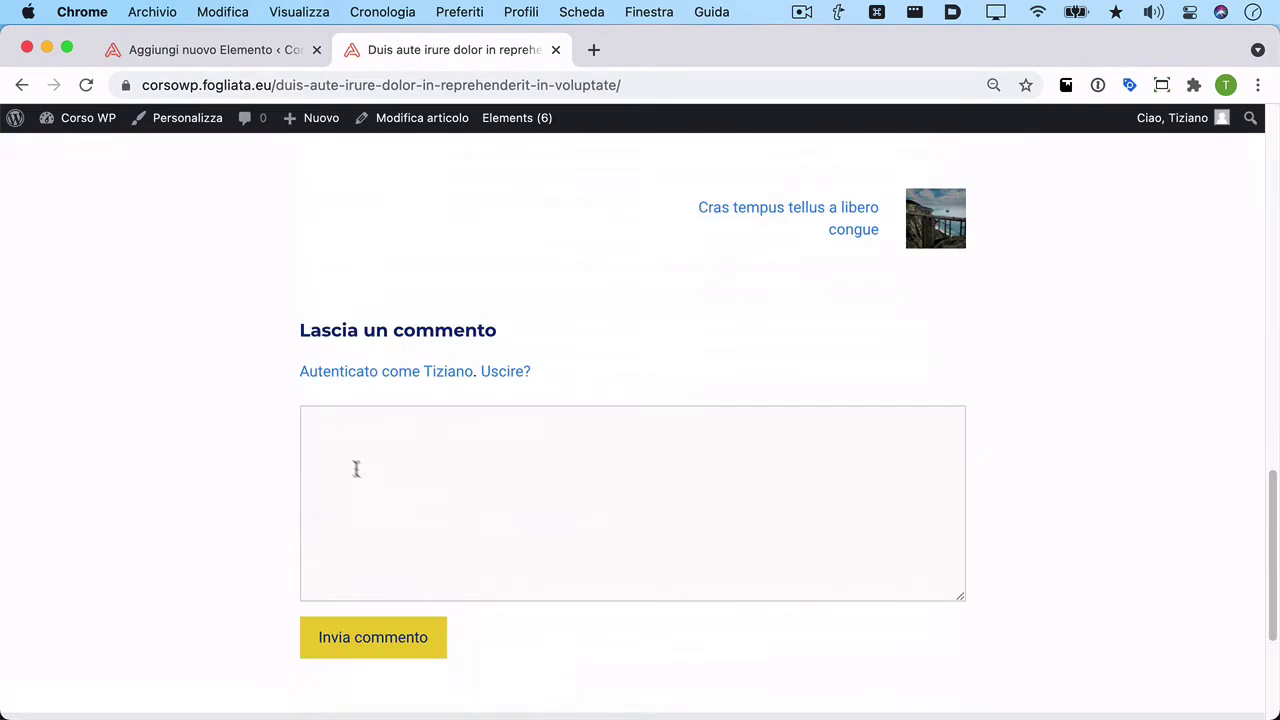
left_click_drag(874, 237, 851, 213)
left_click(851, 213)
scroll(789, 506, "down", 15)
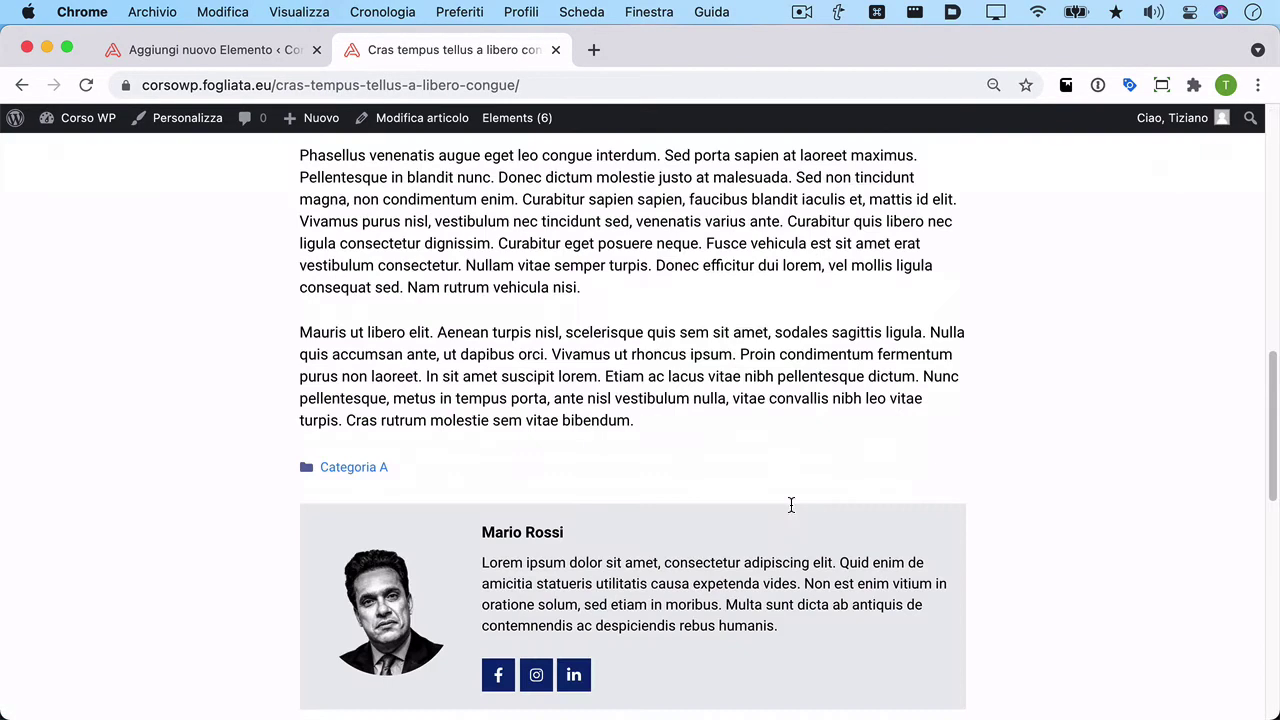
left_click(816, 390)
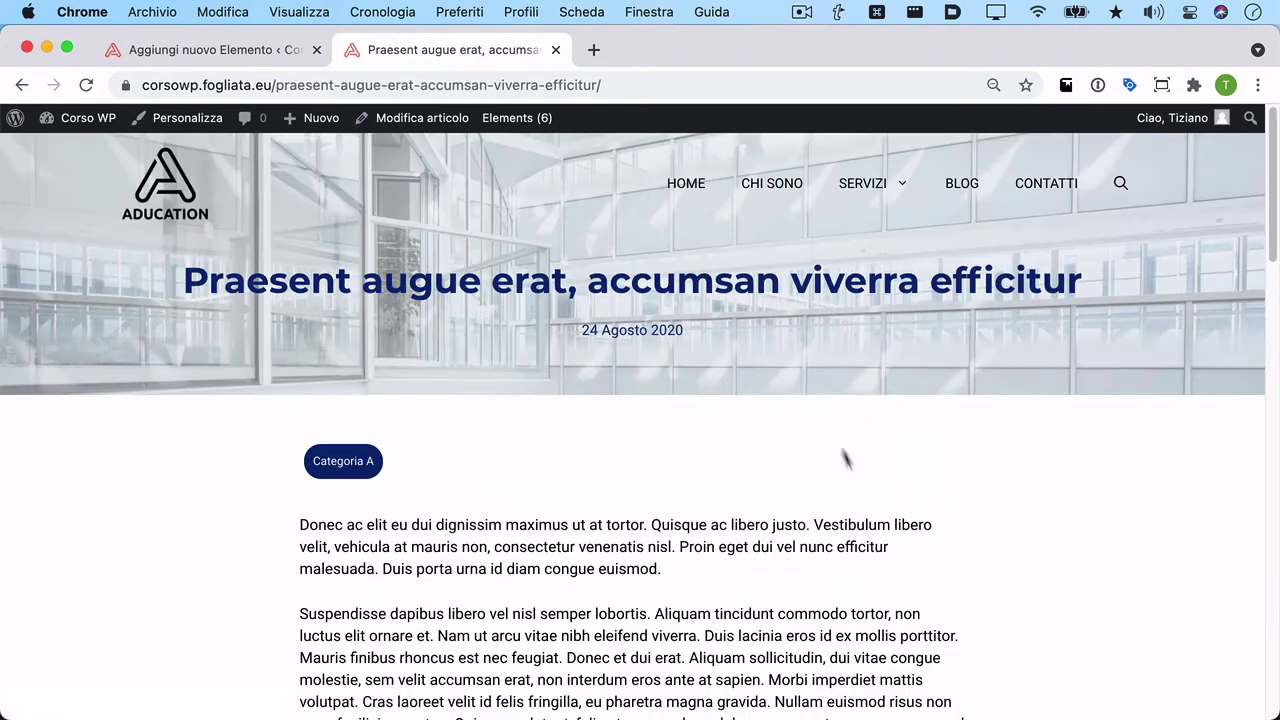
scroll(850, 470, "down", 10)
scroll(851, 478, "down", 10)
left_click(837, 331)
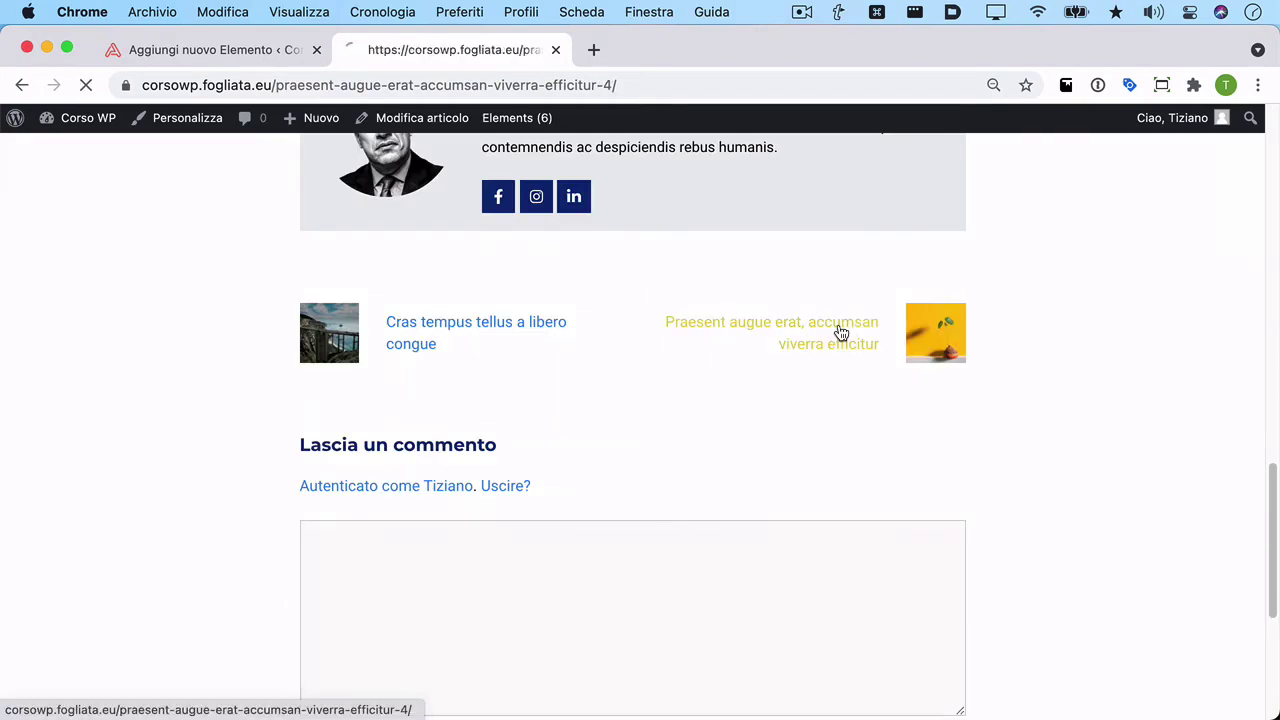
scroll(836, 380, "down", 15)
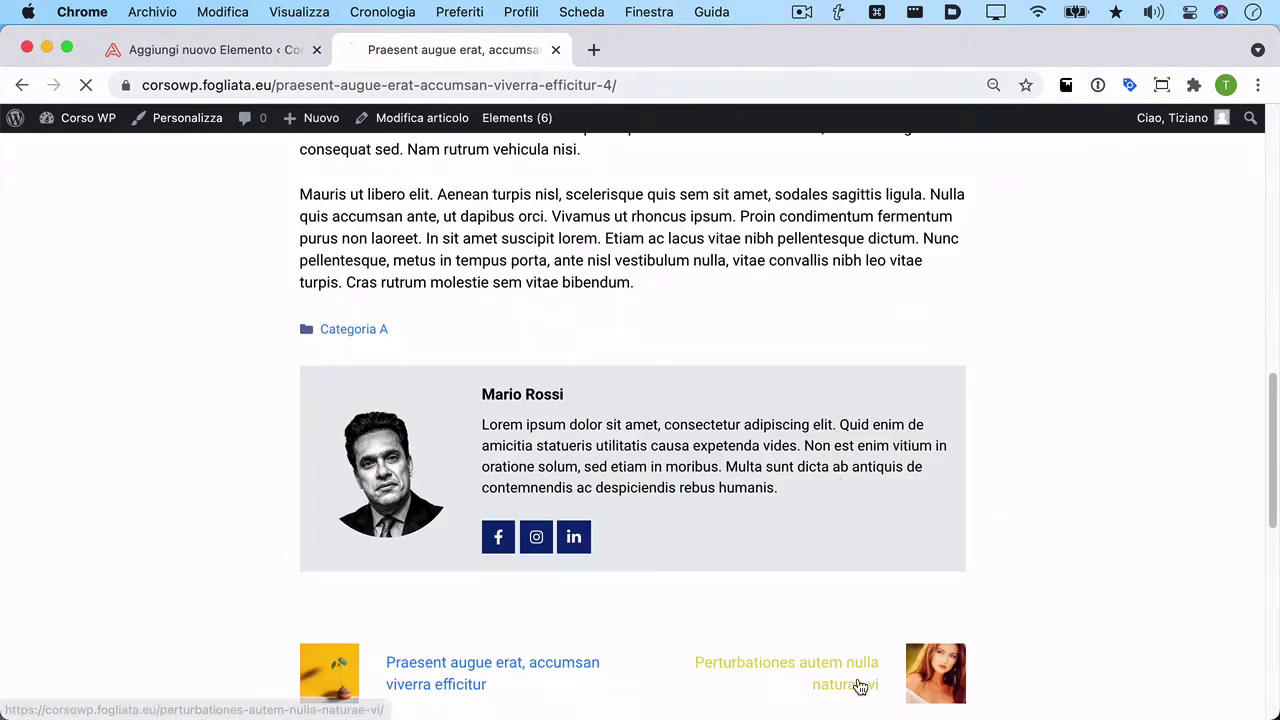
left_click(858, 684)
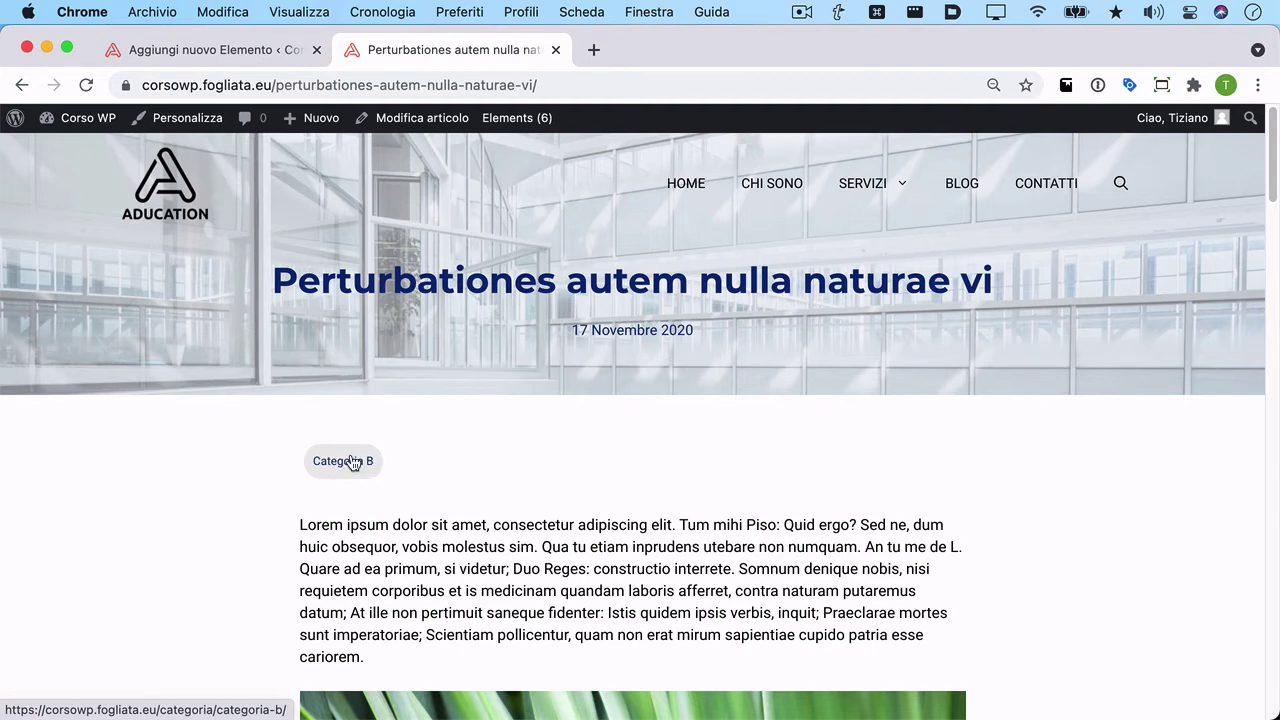
Edit the article "Perturbationes autem nulla naturae vi", add a new category named Categoria C alongside Categoria B, and update the article.
left_click(419, 124)
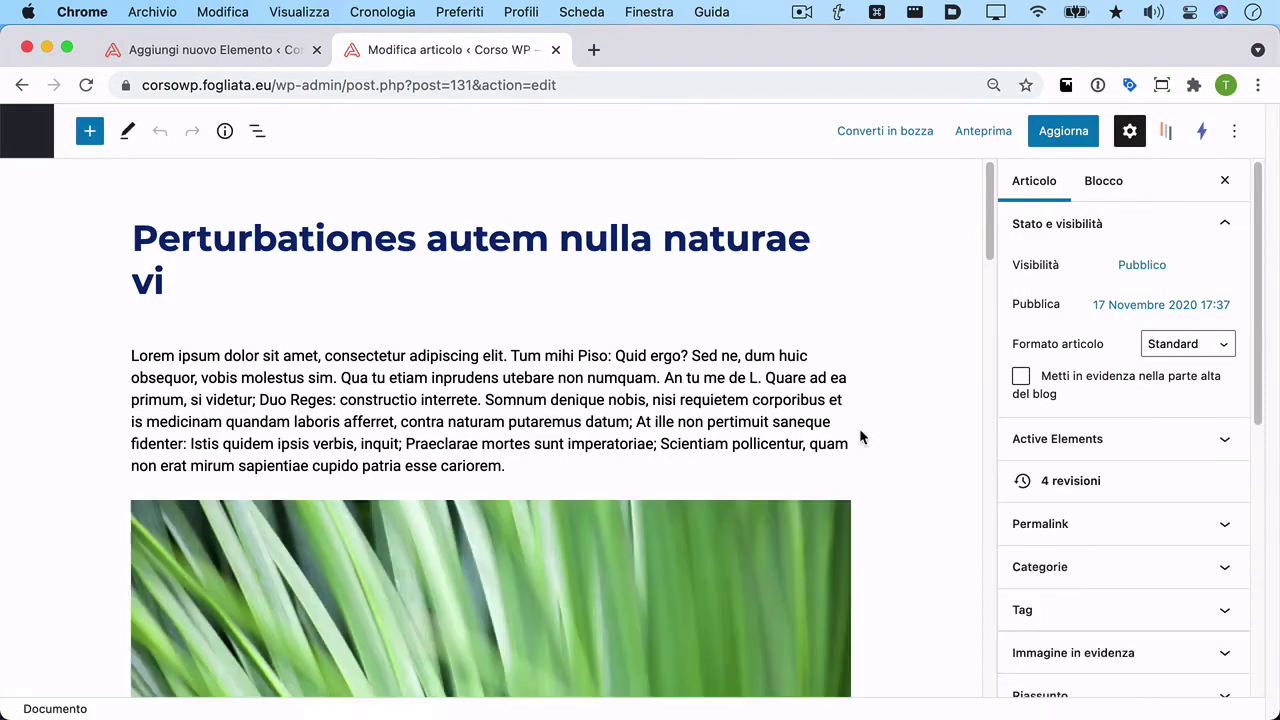
left_click(1100, 605)
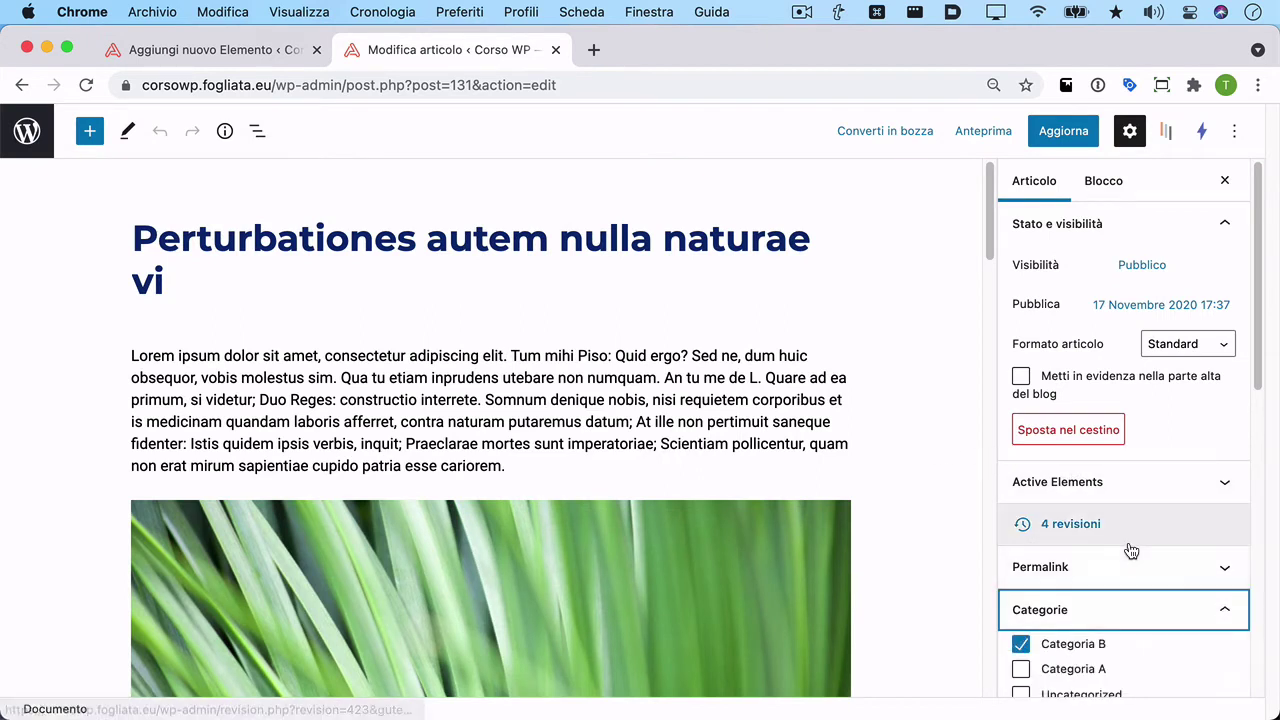
scroll(1130, 549, "down", 1)
scroll(1070, 640, "down", 3)
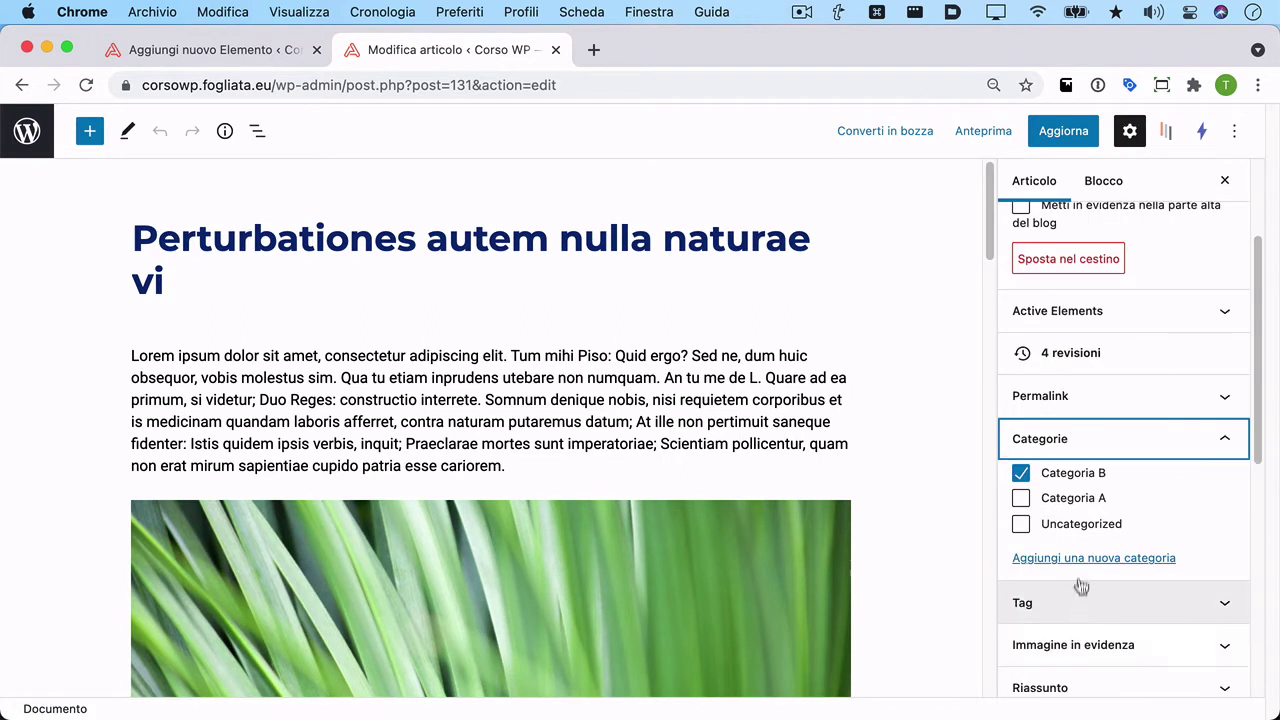
left_click(1075, 560)
left_click(1076, 614)
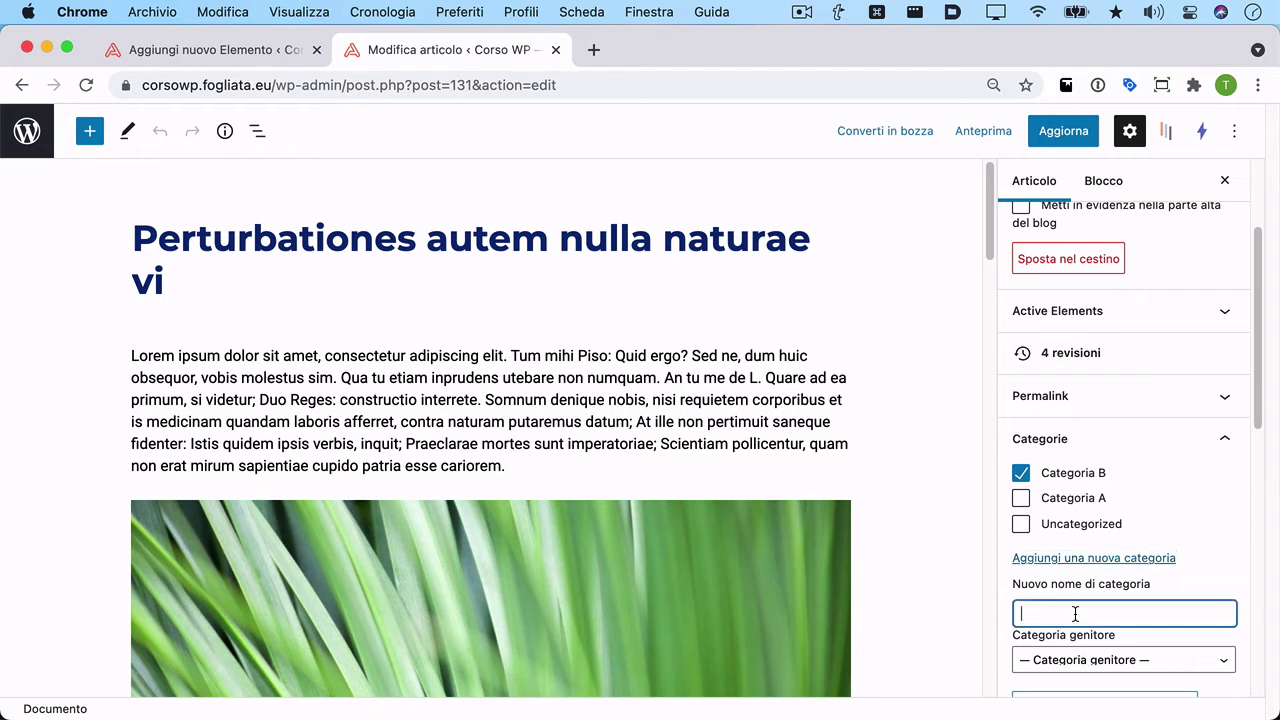
type("Categoria C")
scroll(1142, 593, "down", 1)
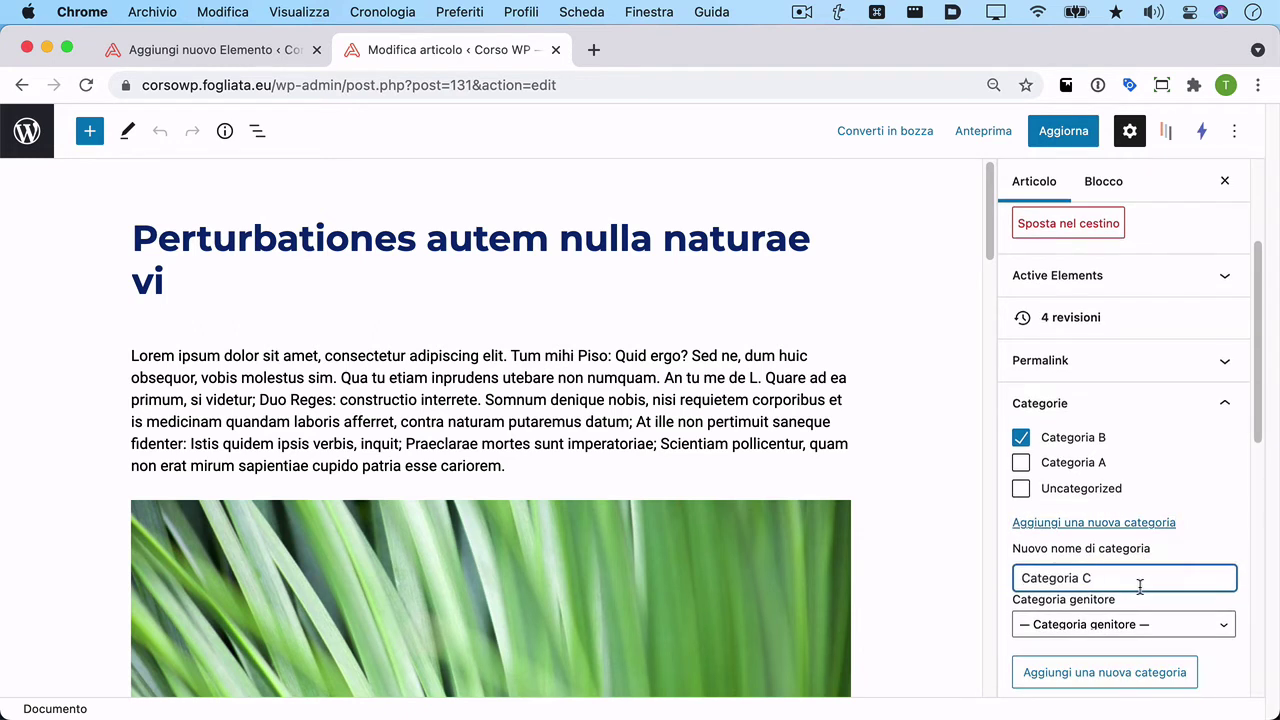
left_click(1100, 672)
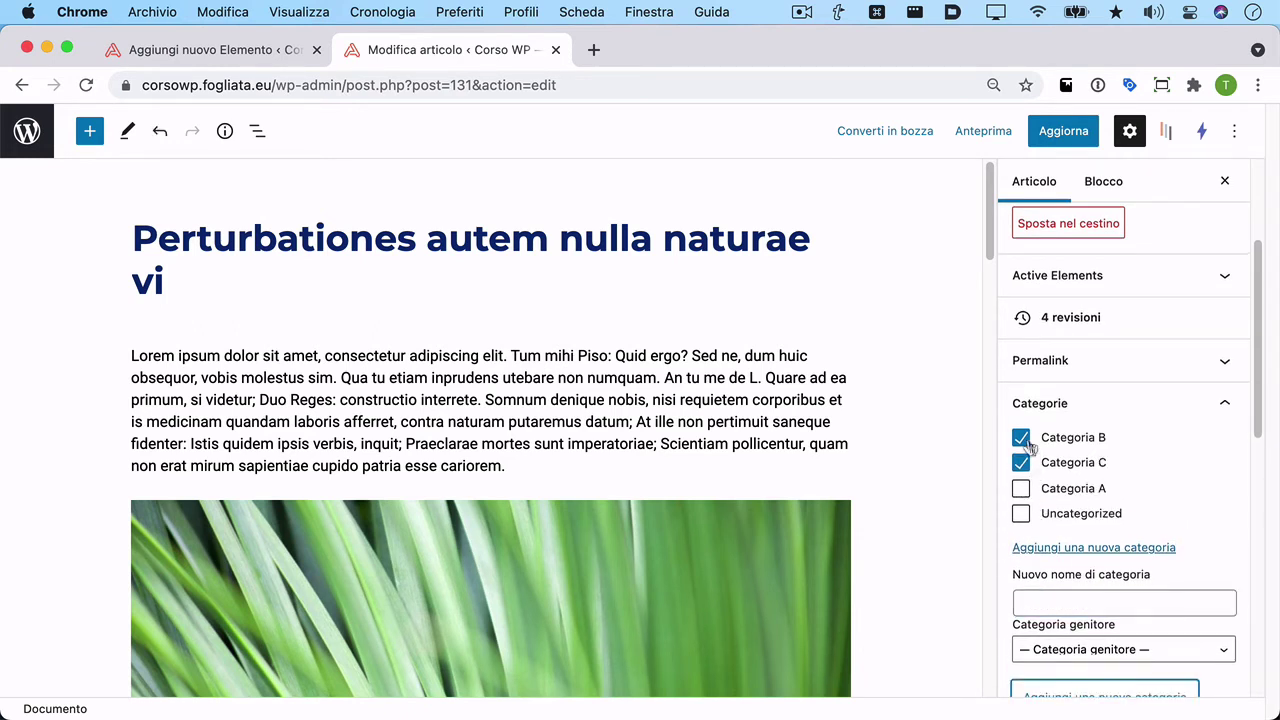
left_click(1063, 131)
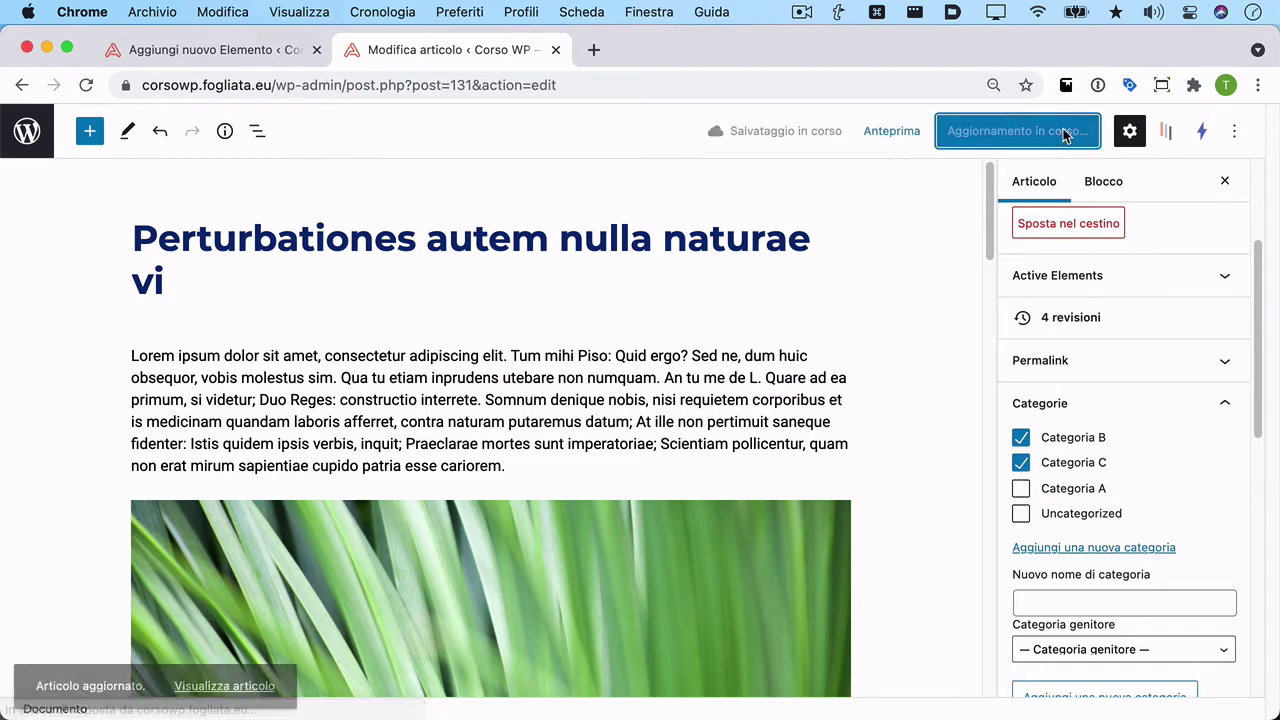
View the updated article and check the category buttons above the text and the category links below it.
left_click(224, 661)
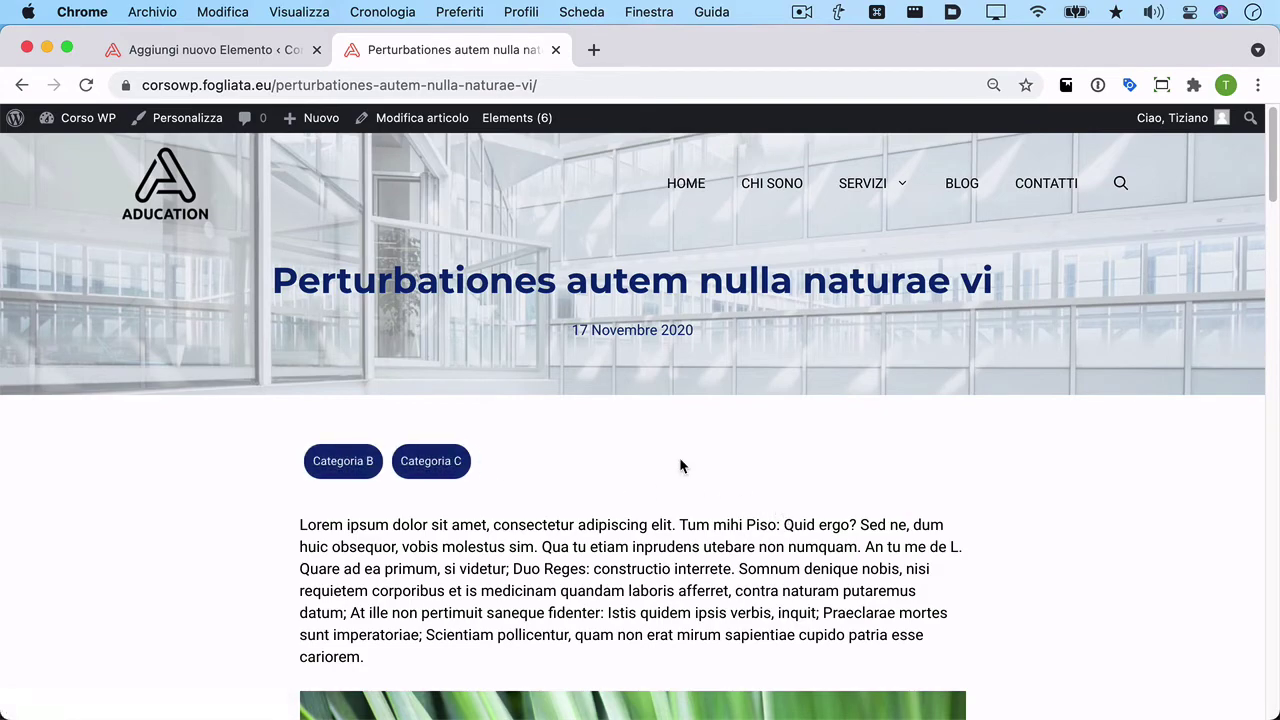
scroll(685, 440, "down", 8)
scroll(686, 445, "down", 15)
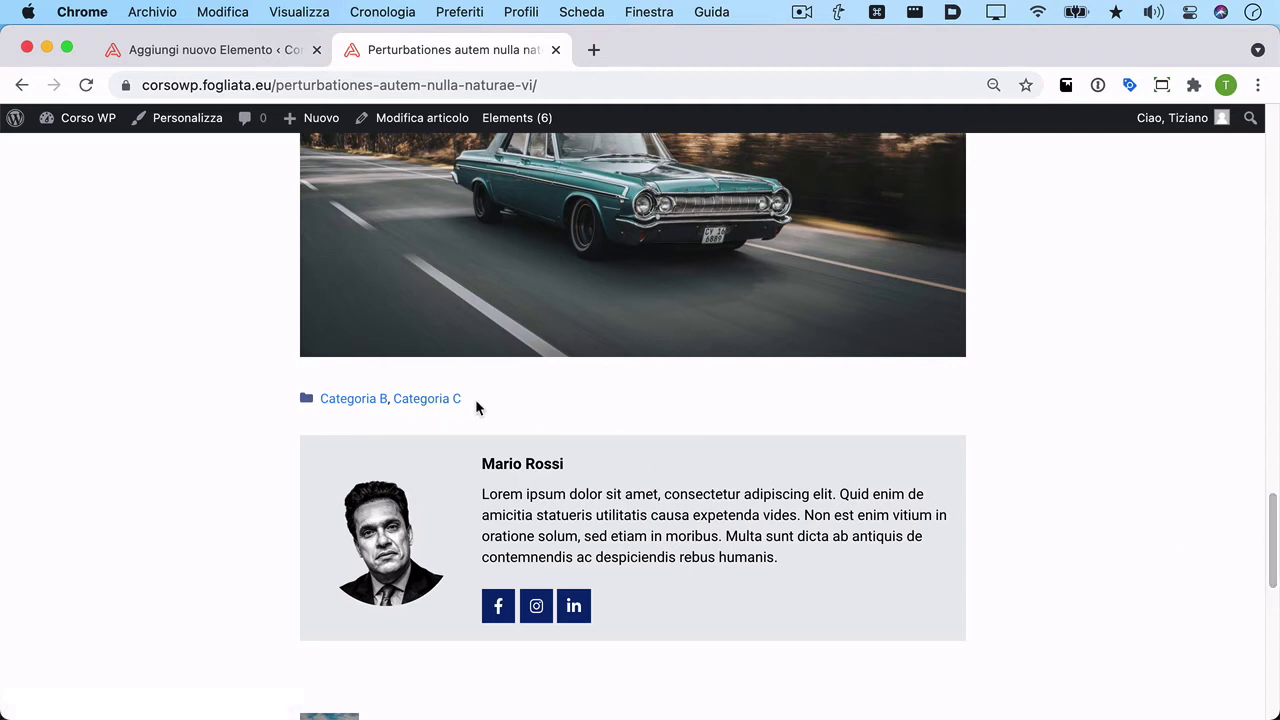
scroll(489, 389, "up", 2)
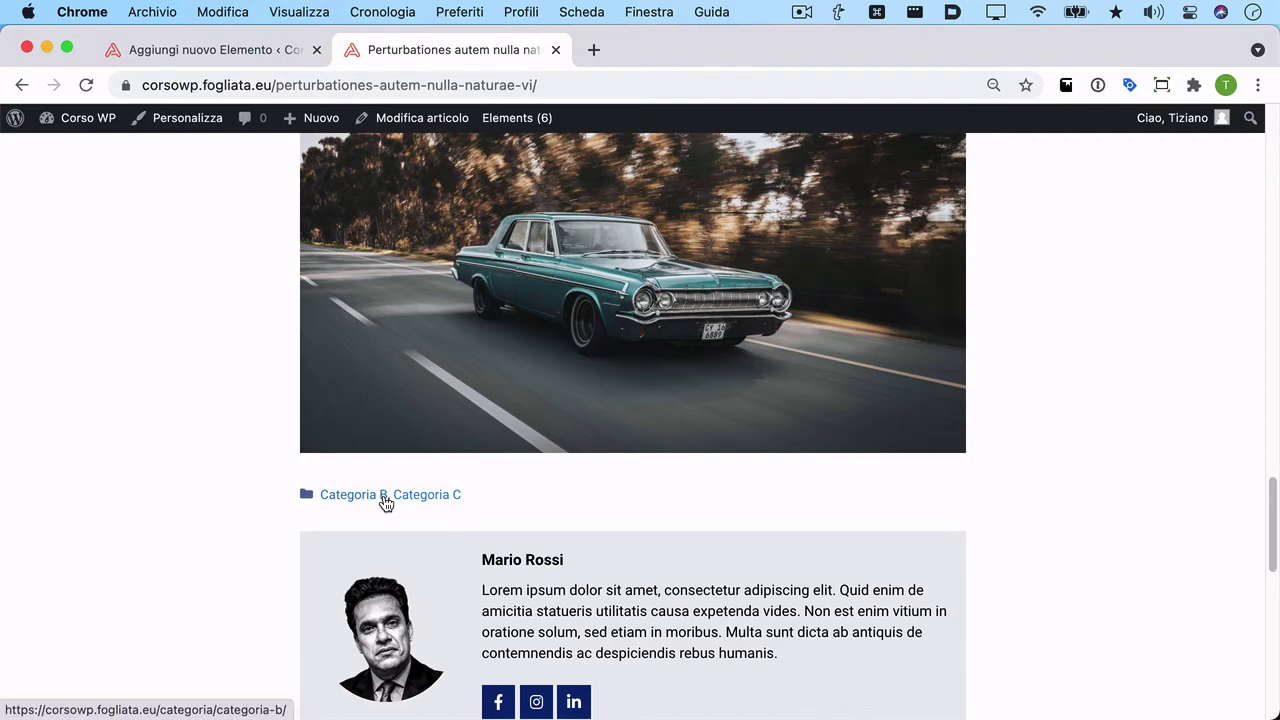
In the theme customizer's Blog layout settings, disable Mostra categorie articolo for single posts.
left_click(199, 129)
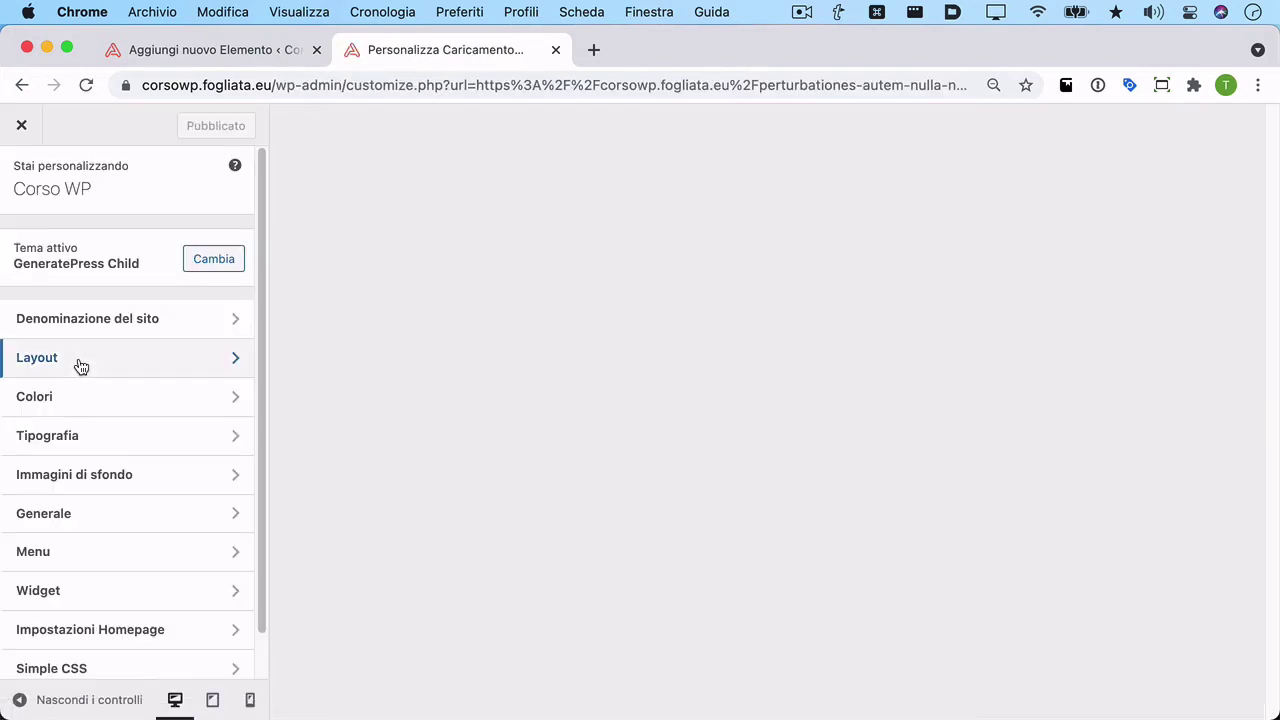
left_click(81, 362)
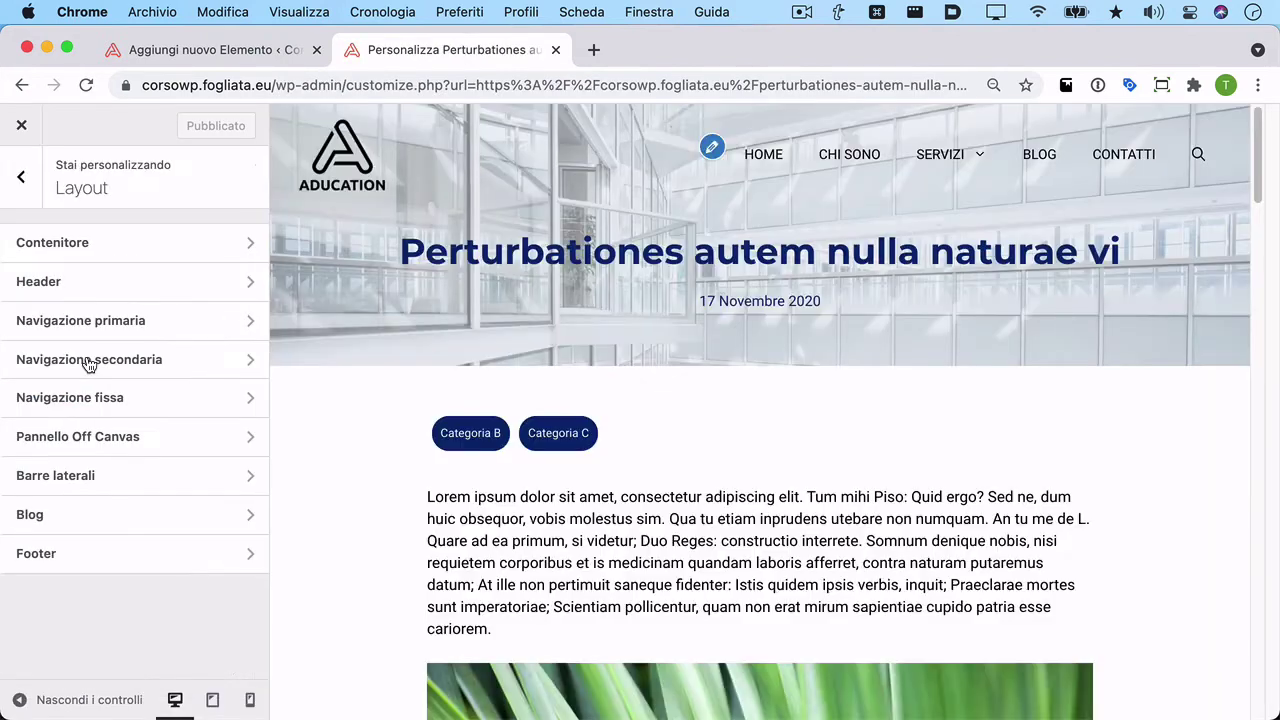
left_click(91, 514)
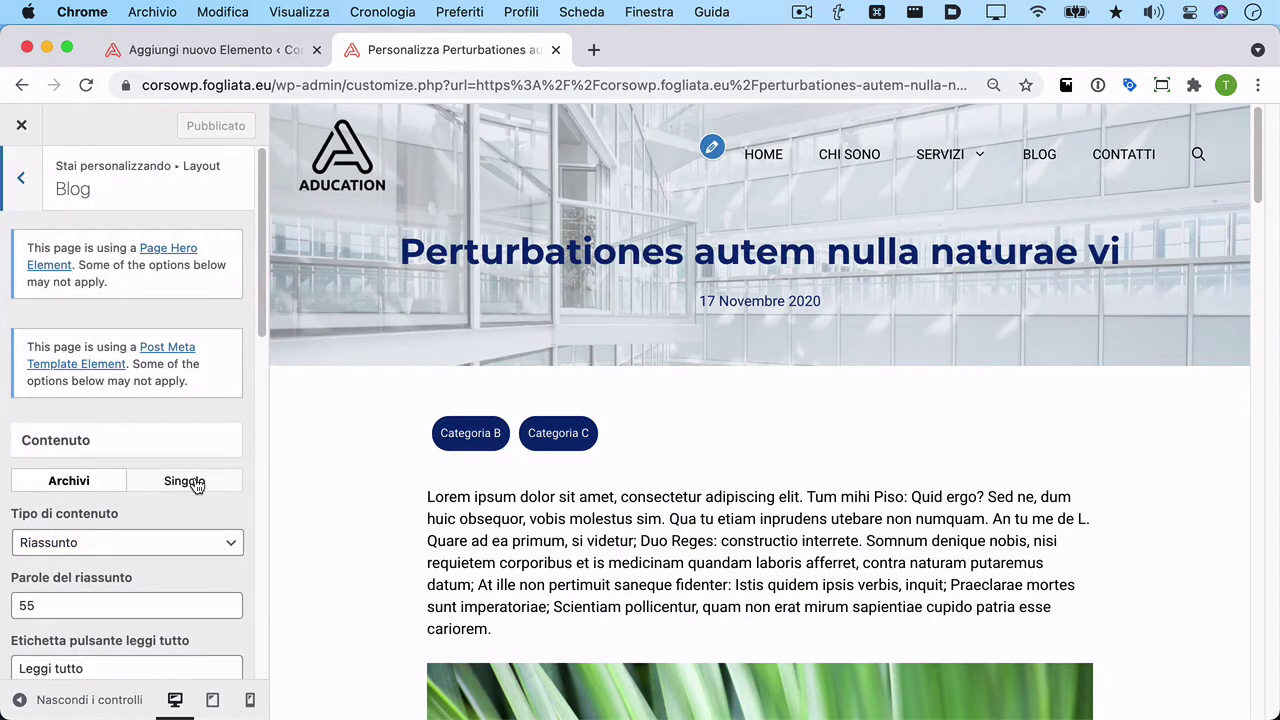
left_click(195, 484)
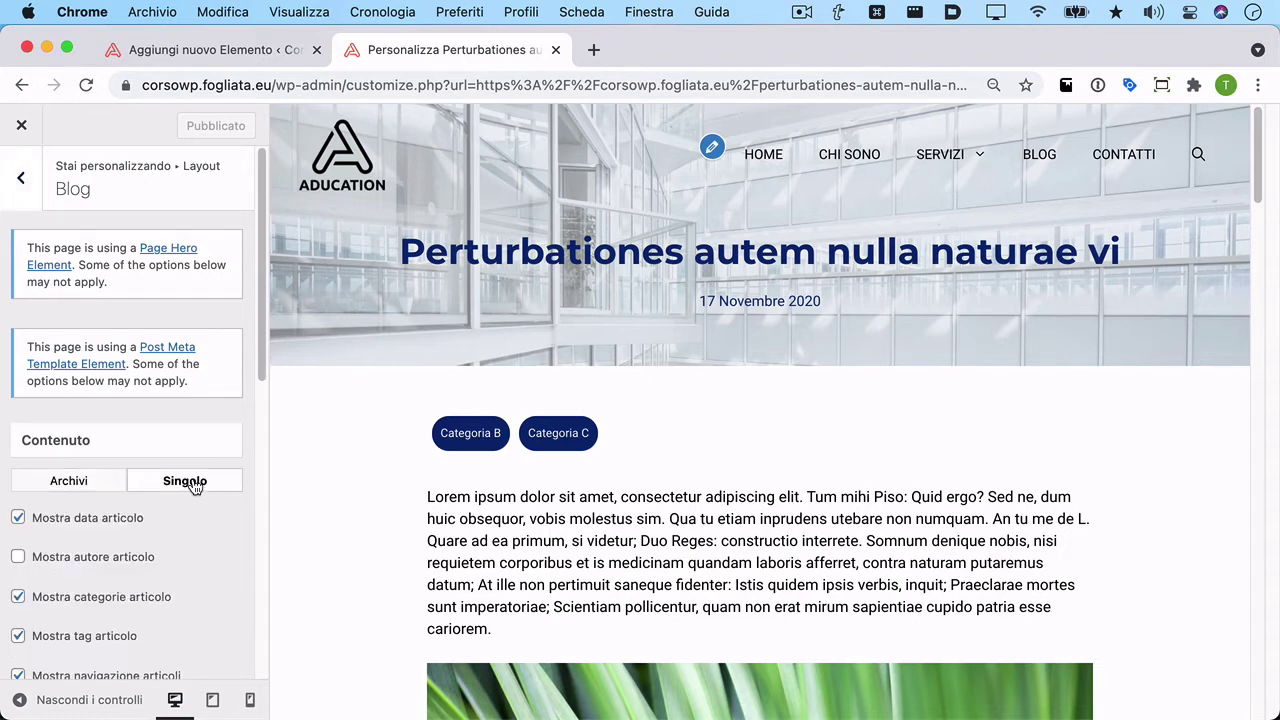
scroll(491, 443, "down", 1)
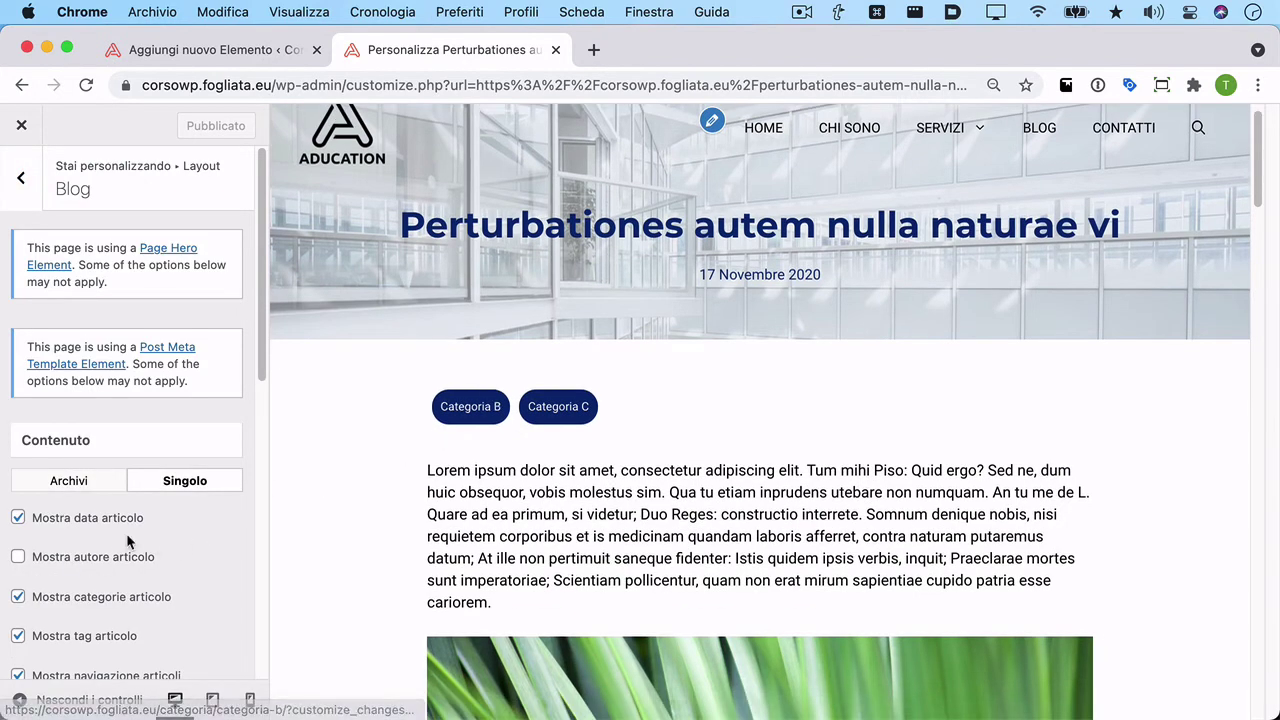
left_click(78, 600)
Check the area between the article's content and the author box in the preview, and publish the customizer changes.
scroll(420, 515, "down", 4)
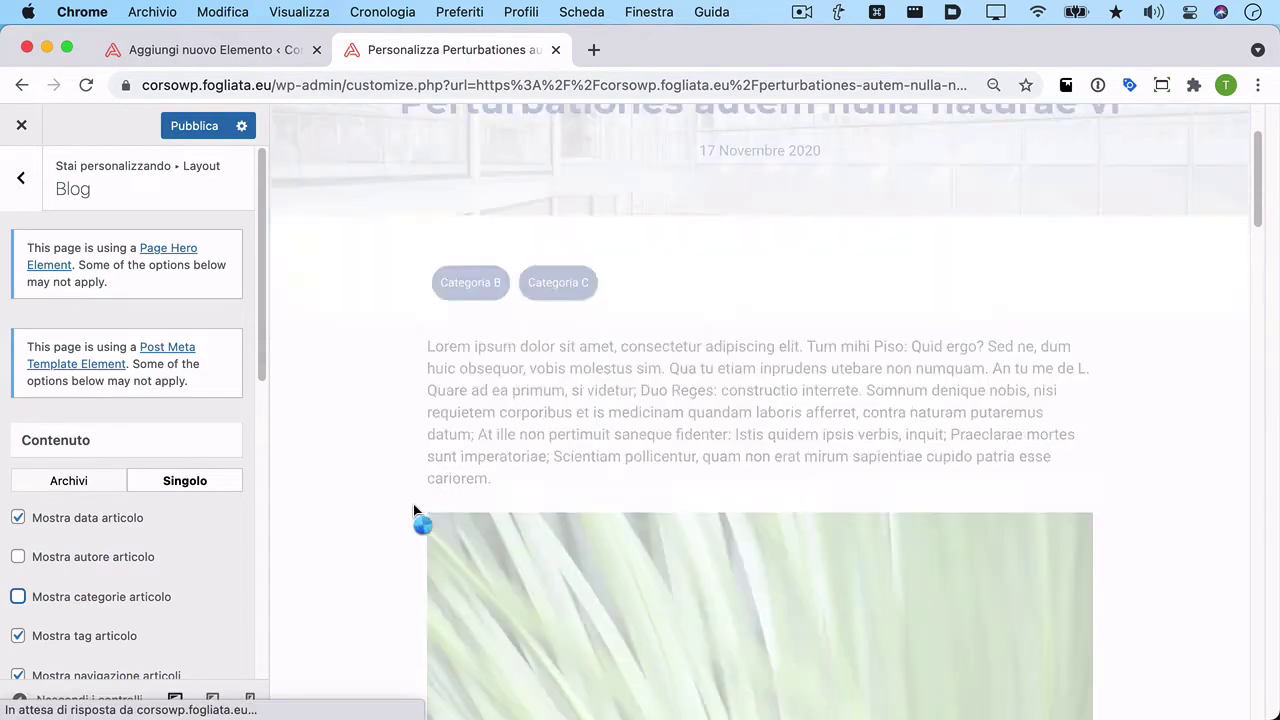
scroll(415, 510, "down", 15)
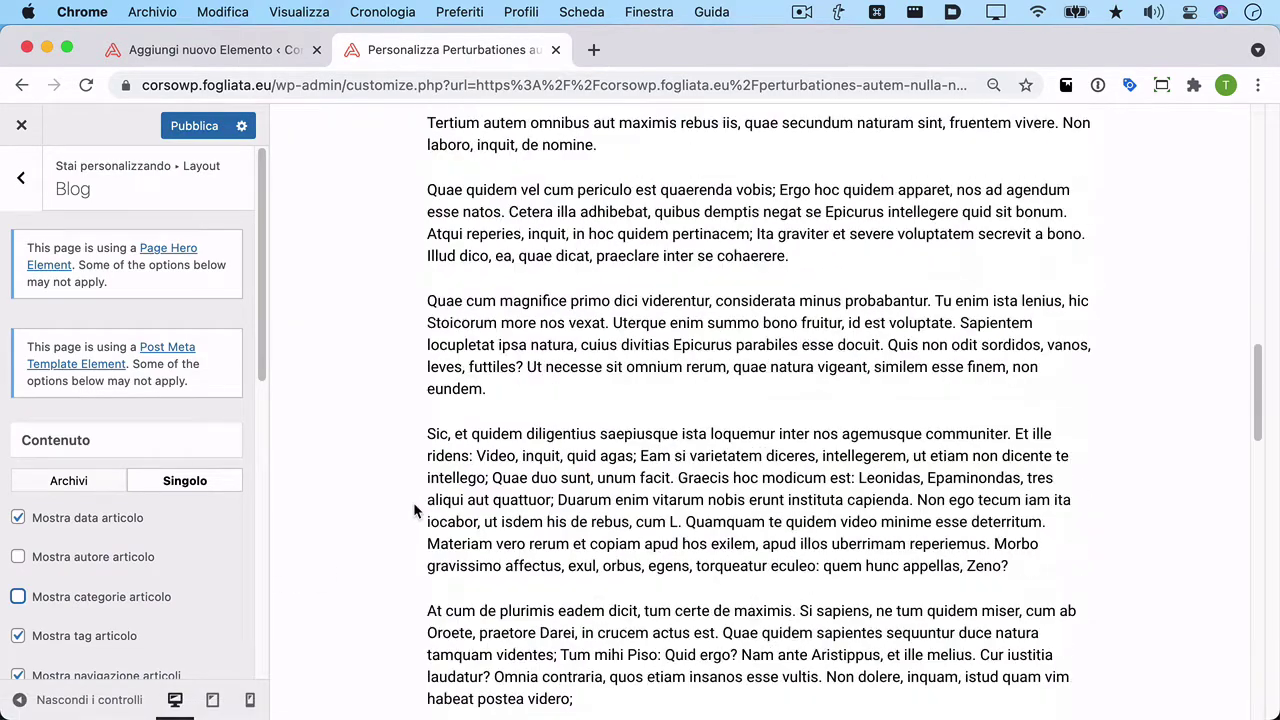
scroll(413, 502, "down", 10)
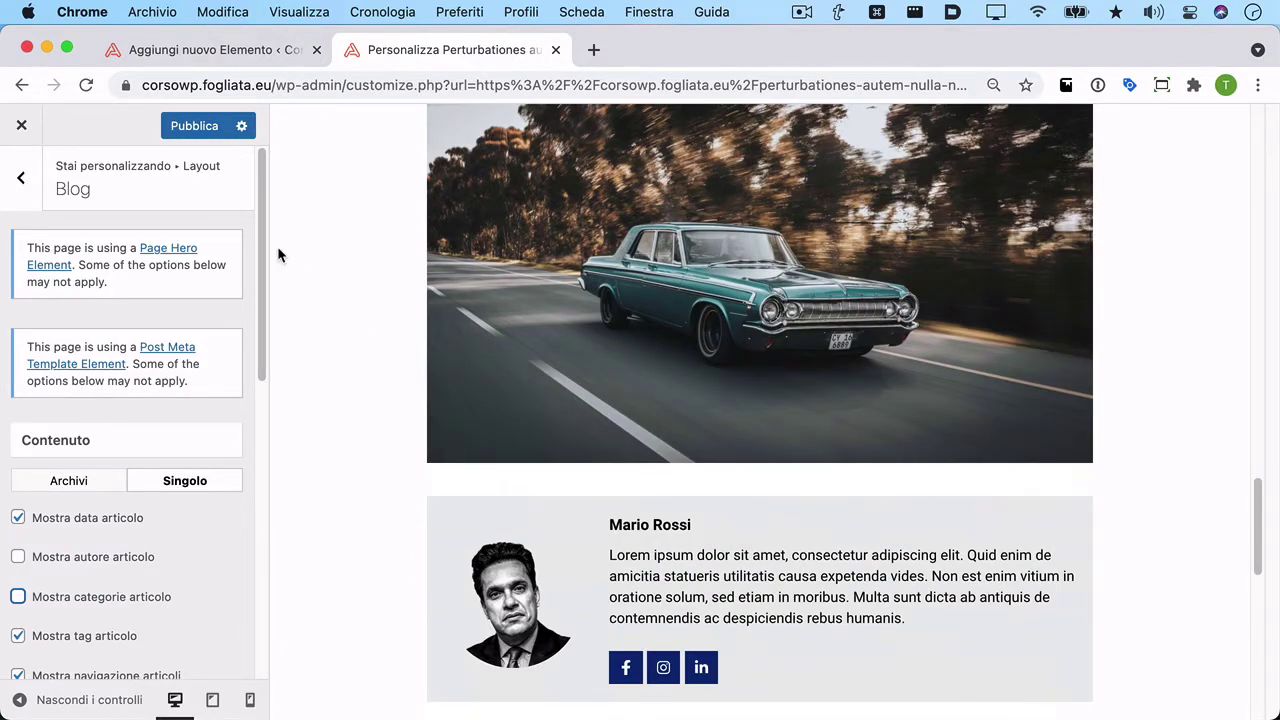
left_click(178, 127)
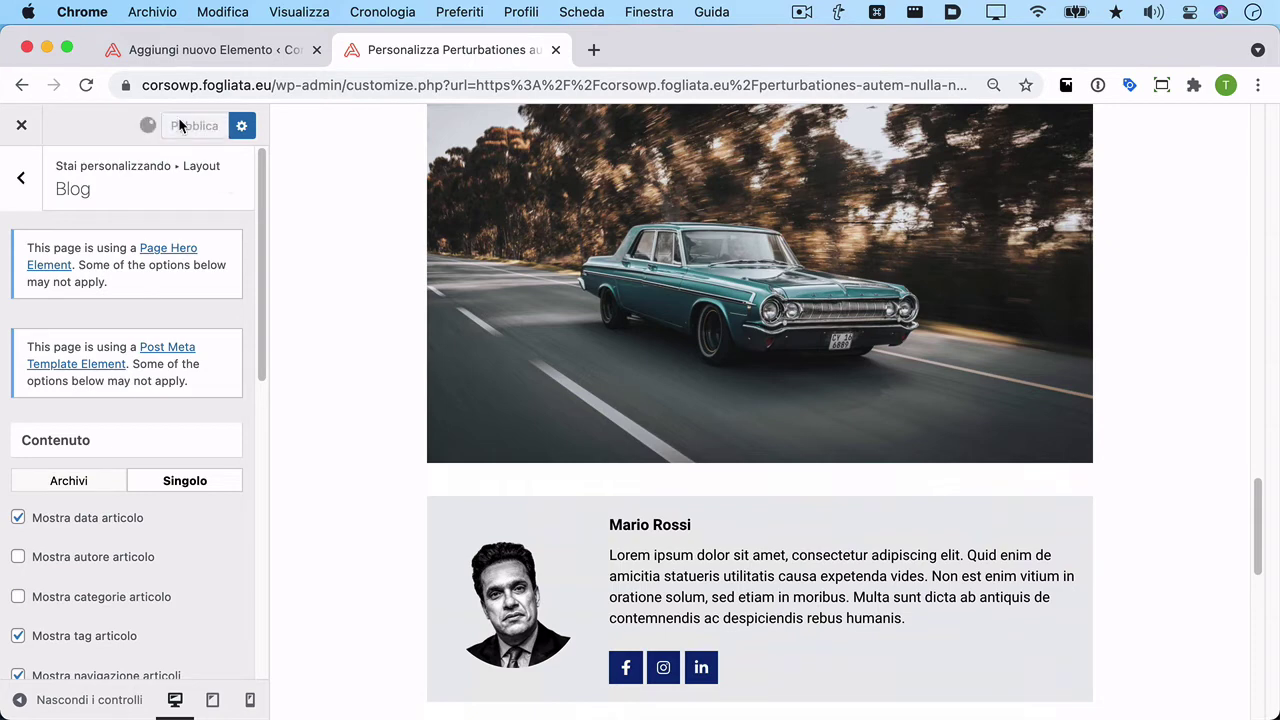
Close the customizer and inspect the live article's category buttons and the area above the author box.
left_click(19, 131)
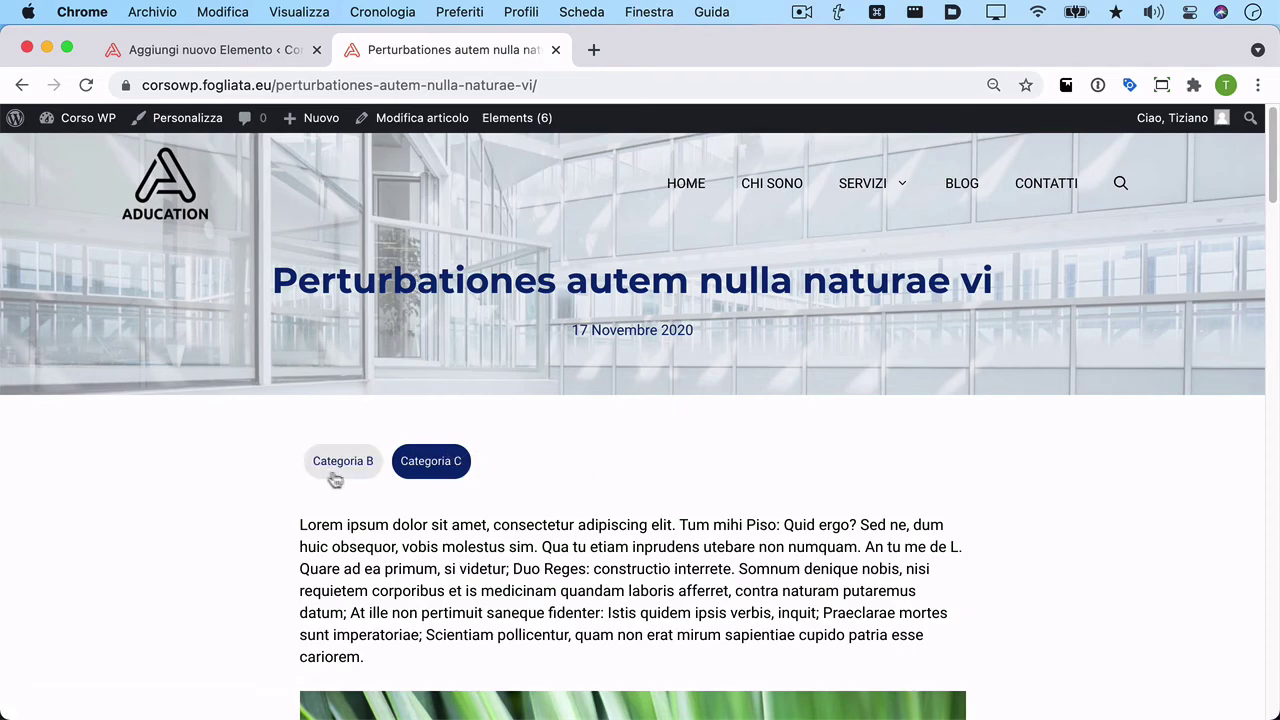
scroll(399, 478, "down", 10)
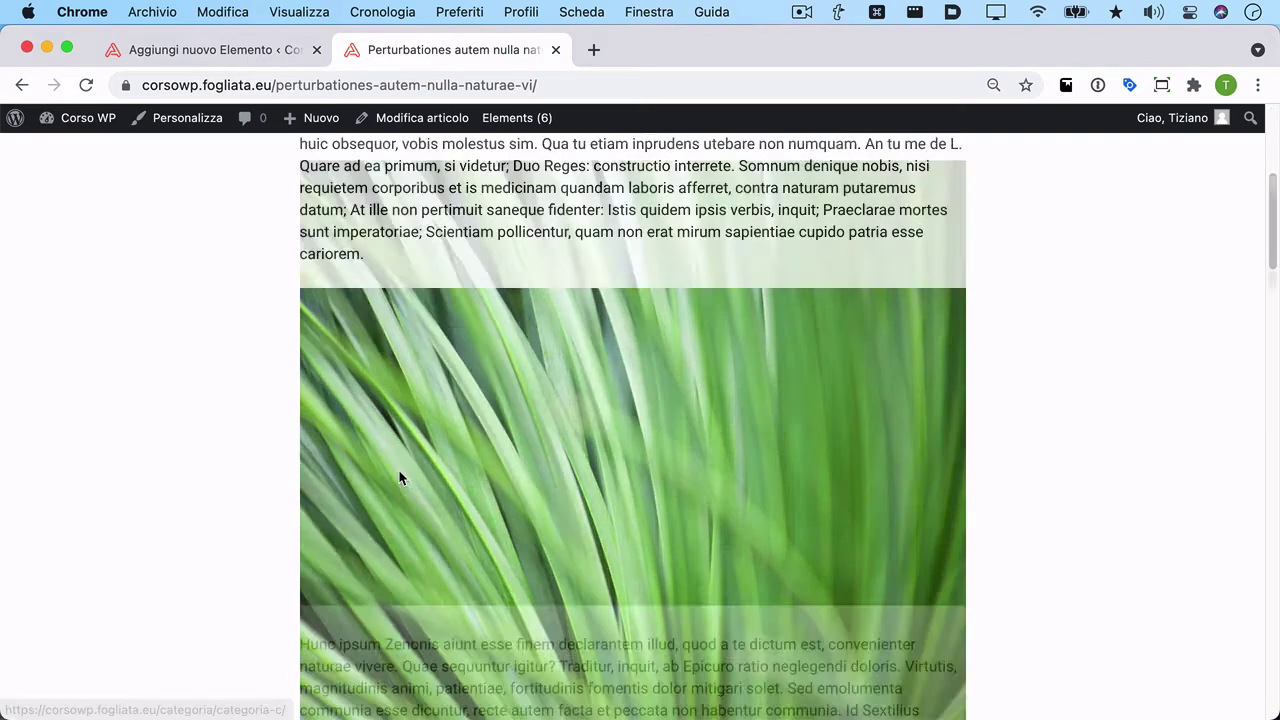
scroll(399, 470, "down", 5)
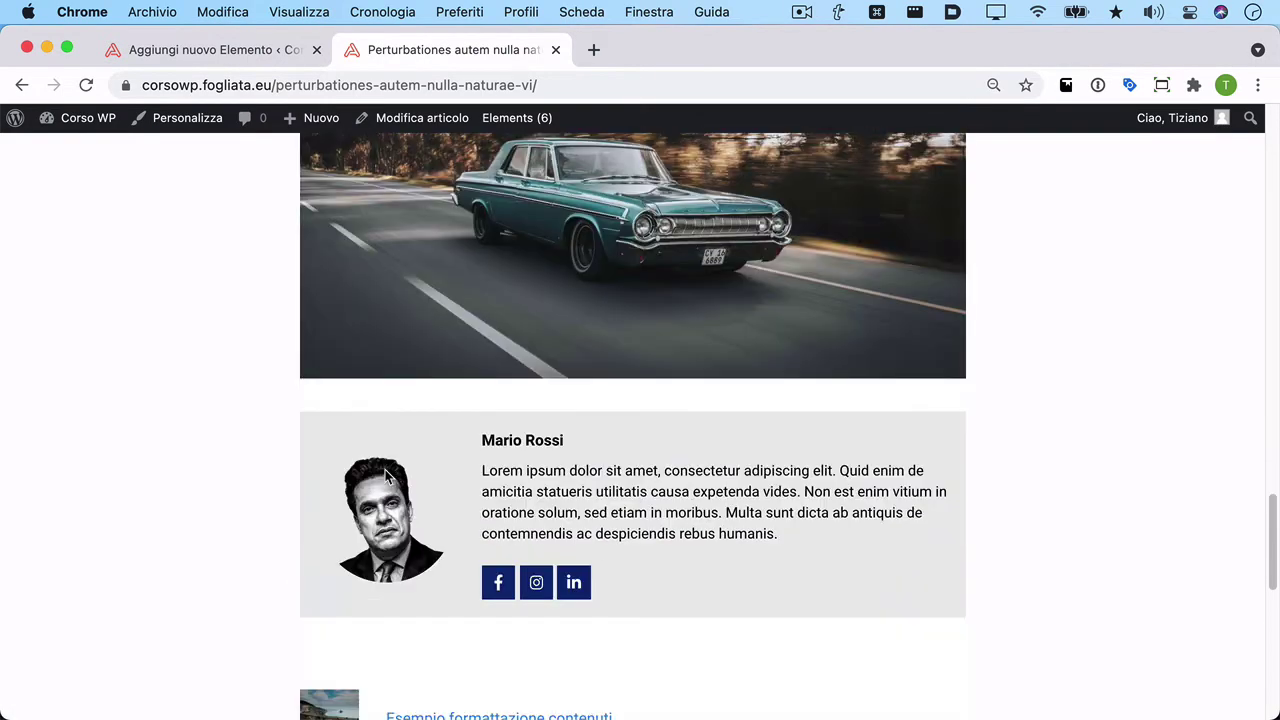
Change the location of the element "Articolo - Informazioni Meta" to After content and update the element.
left_click(266, 46)
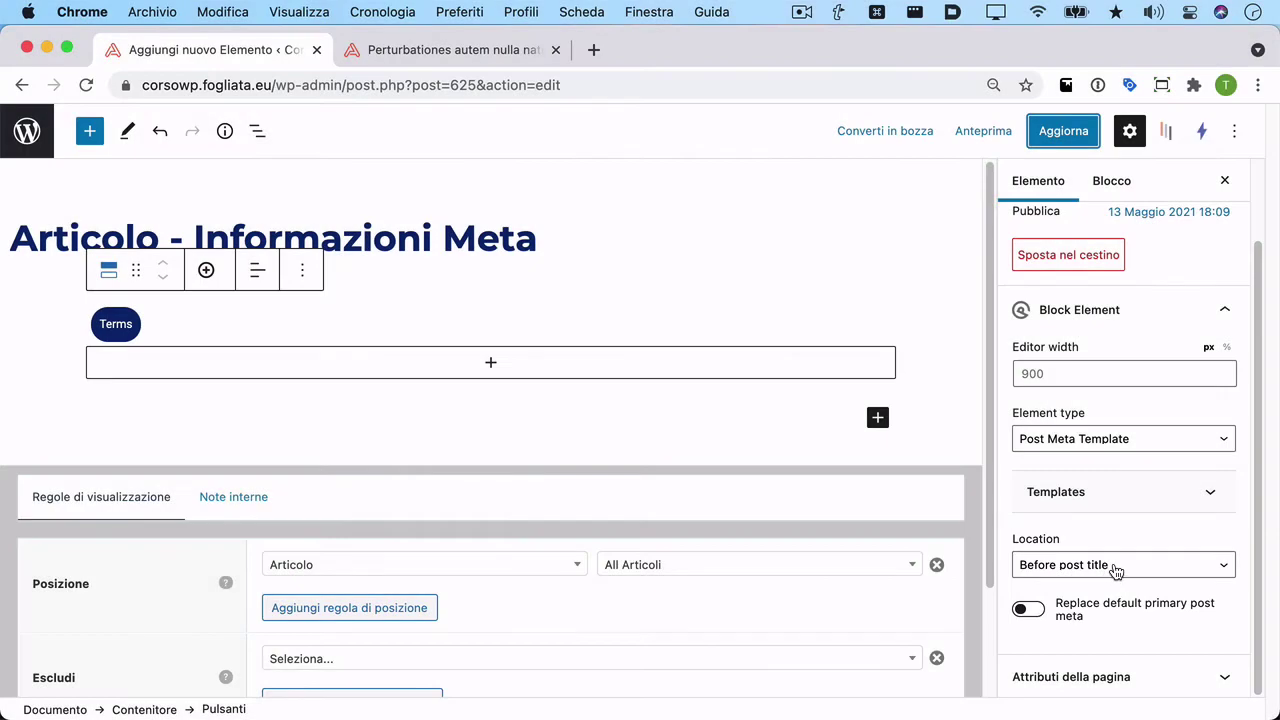
left_click(1132, 570)
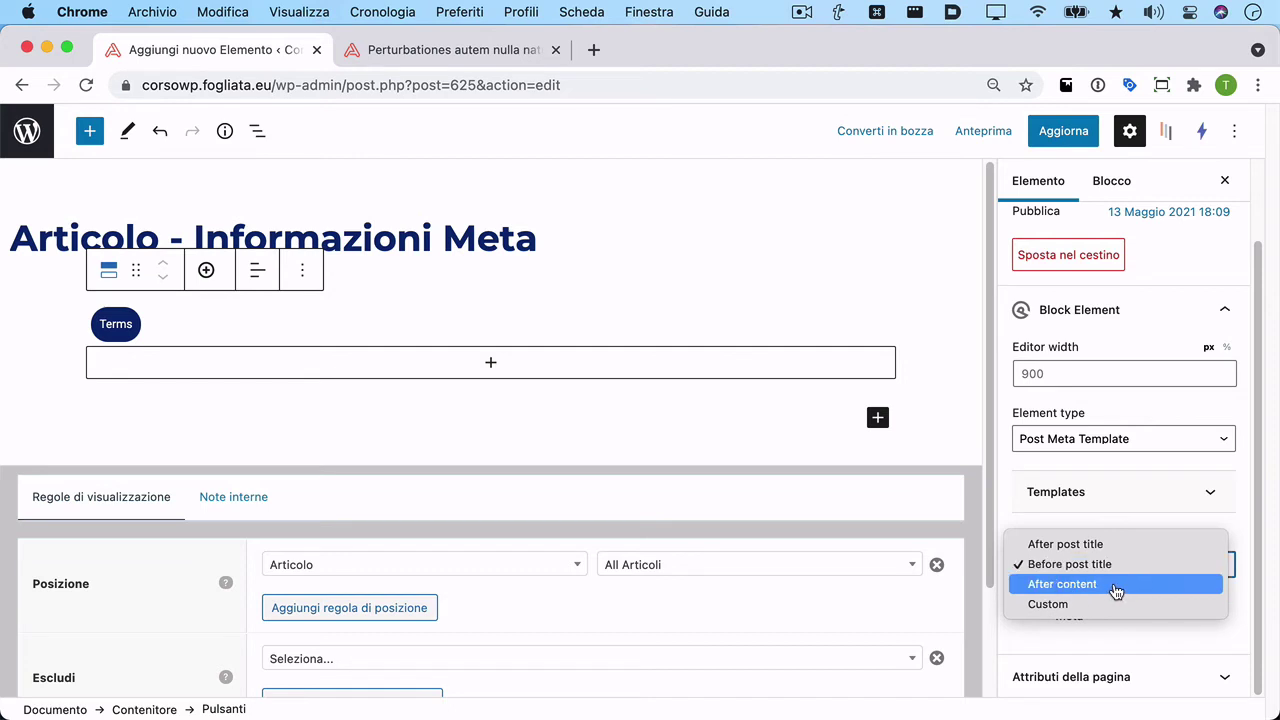
left_click(1116, 590)
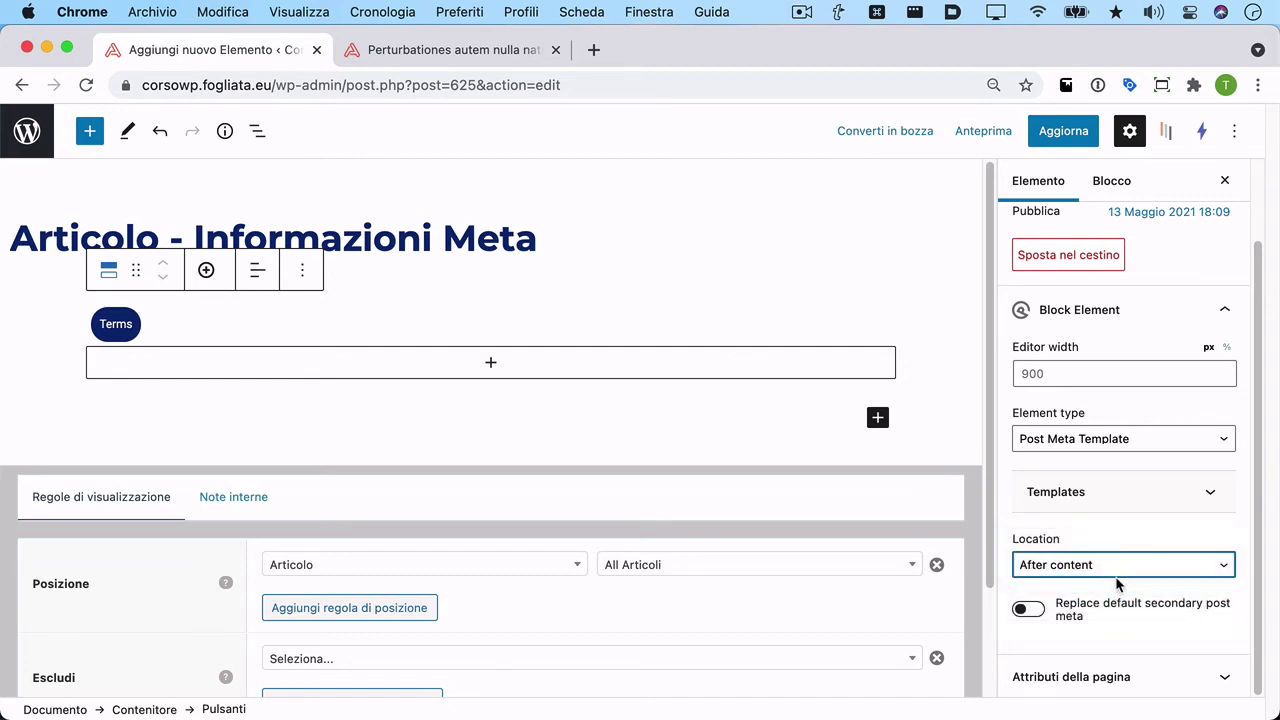
left_click(1068, 136)
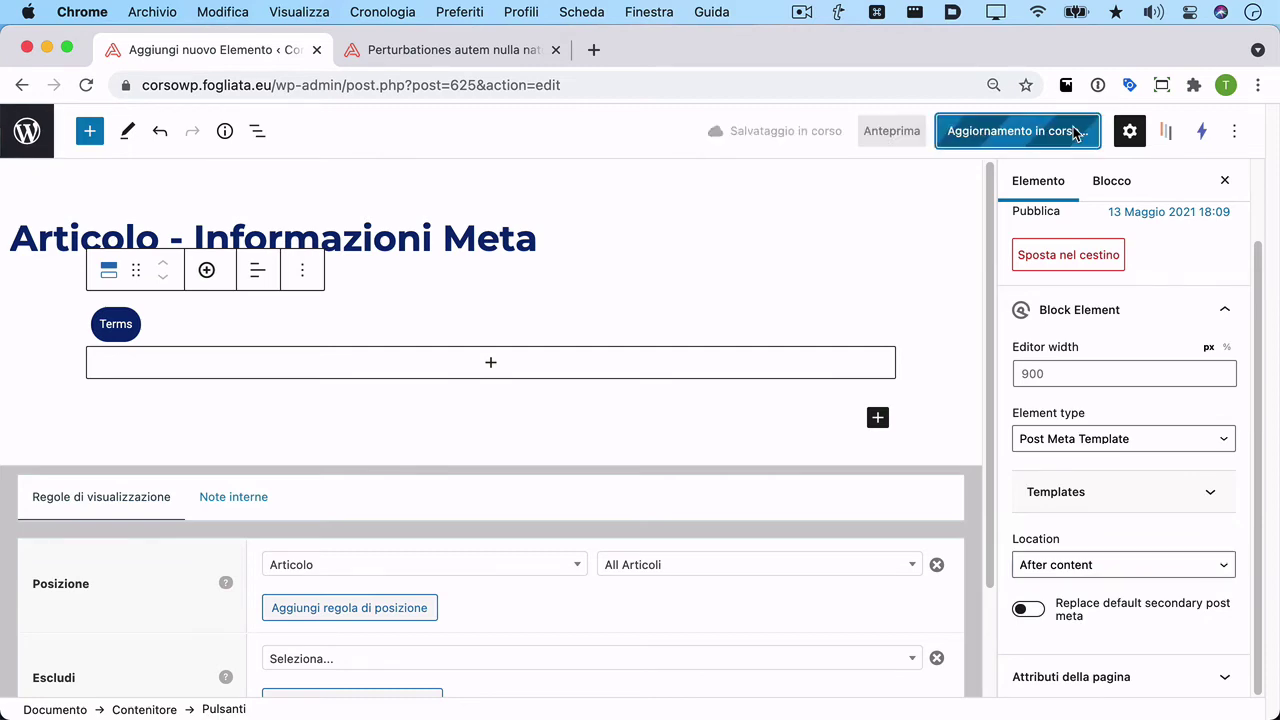
Reload the live article and check where the category buttons sit relative to the author box.
left_click(455, 49)
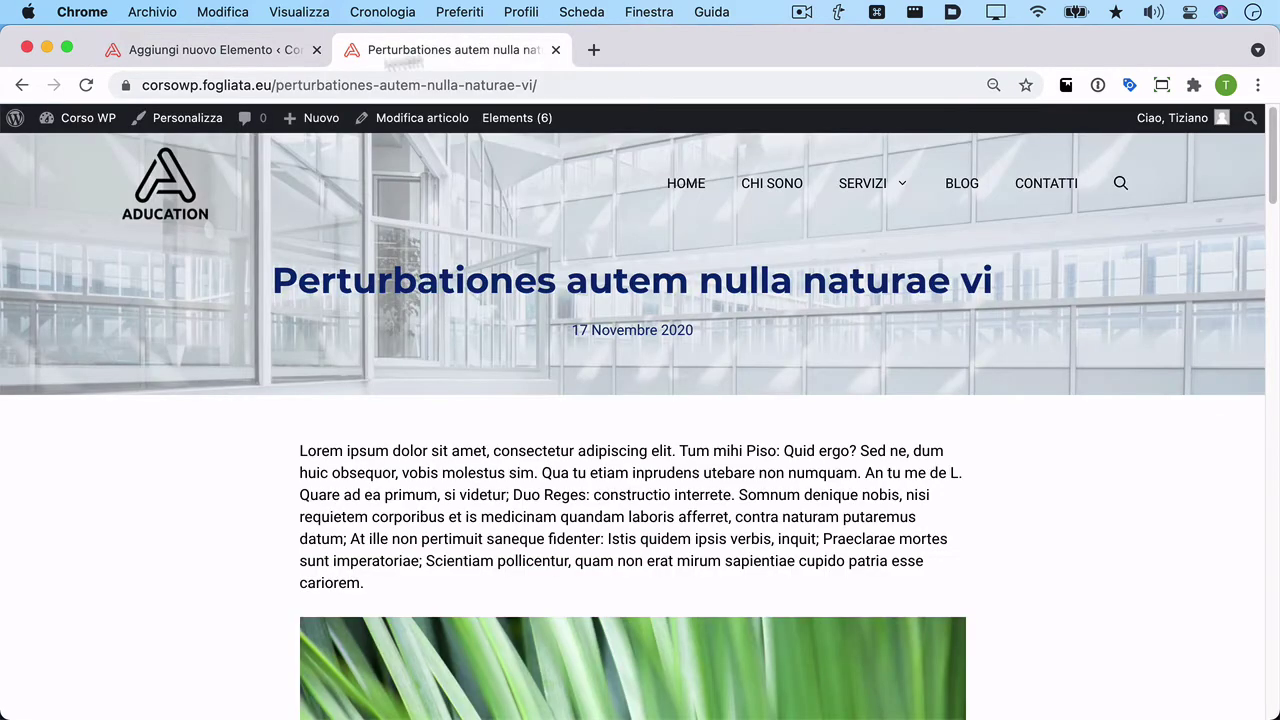
left_click(86, 85)
scroll(546, 254, "down", 10)
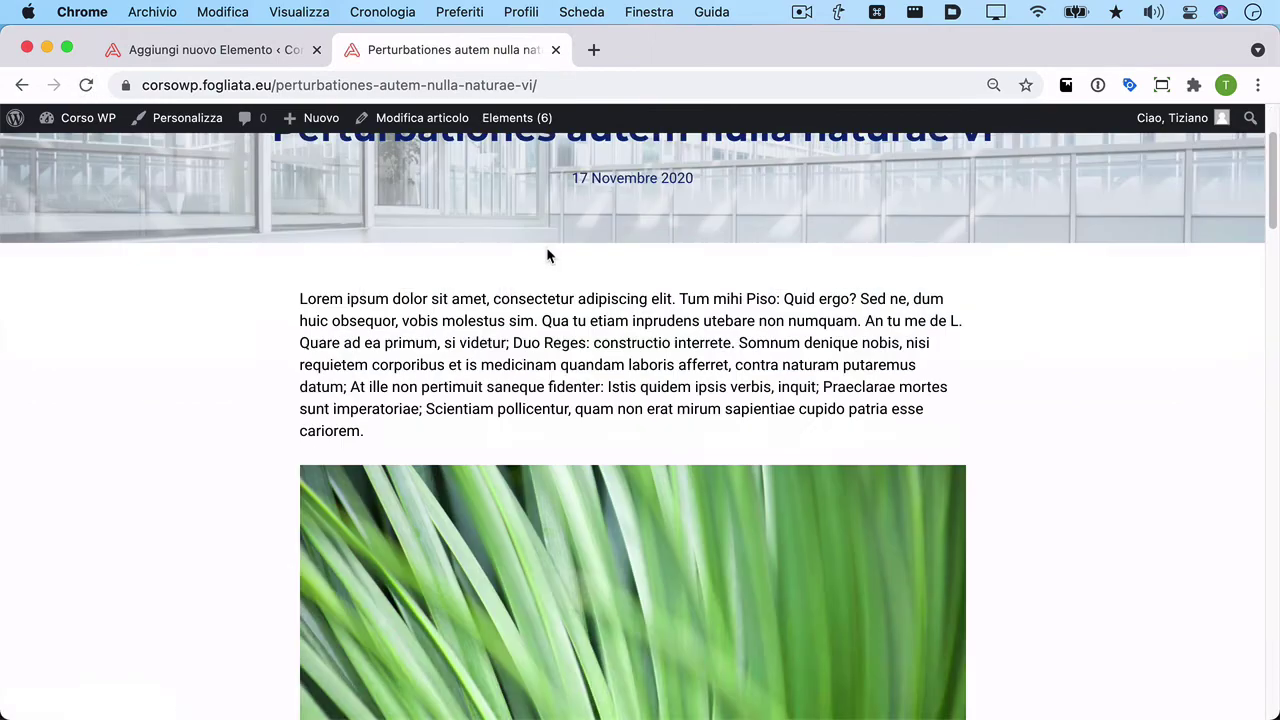
scroll(548, 256, "down", 15)
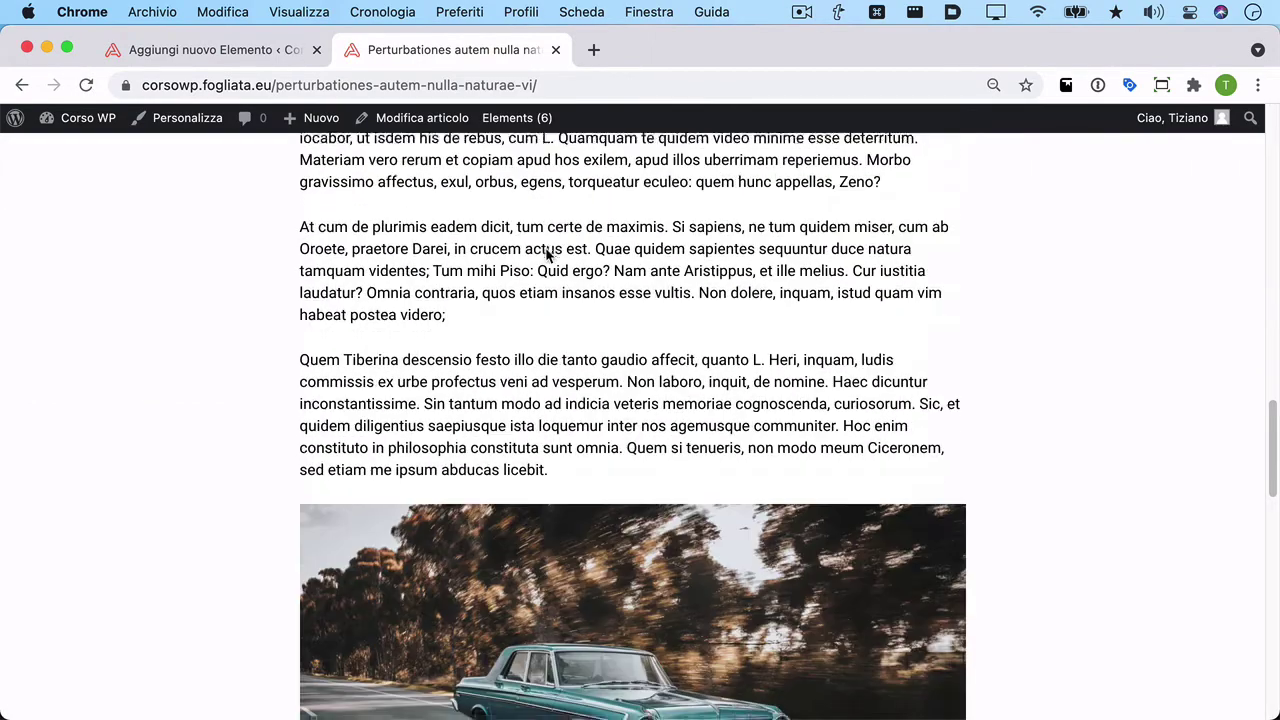
scroll(546, 256, "down", 4)
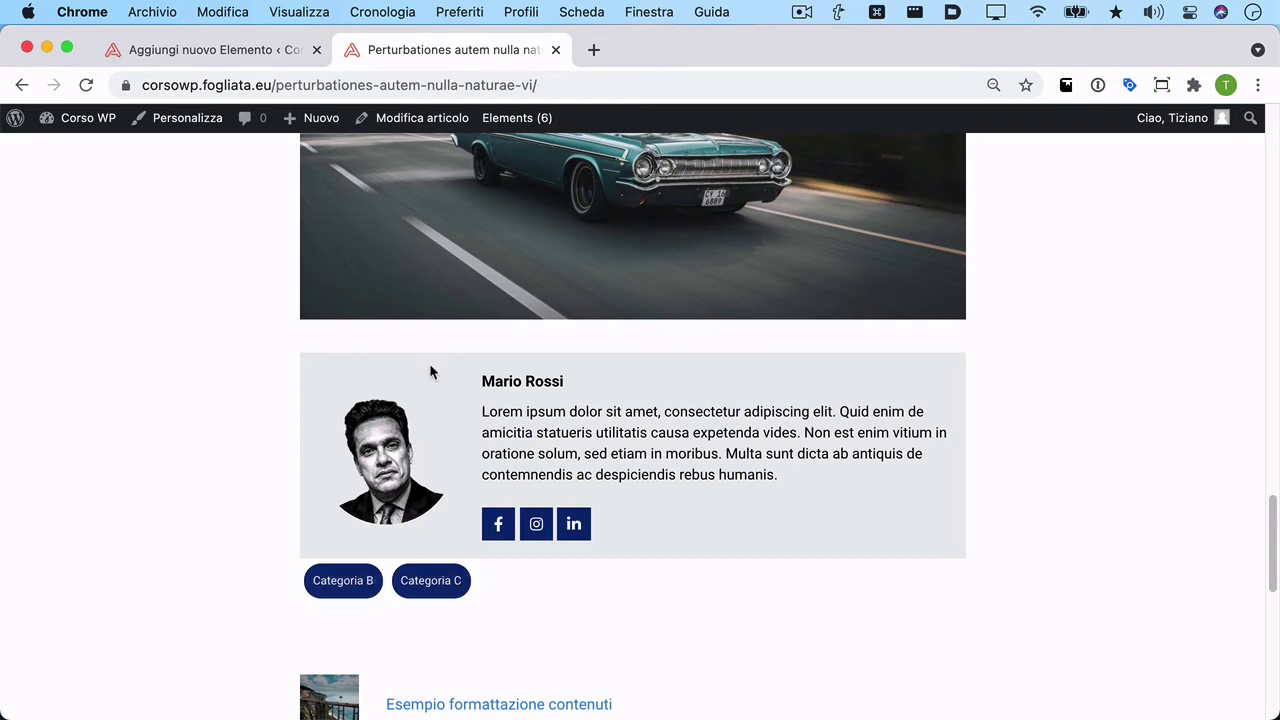
Review the location options of the element "Articolo - Informazioni Meta", keep After content and update the element.
left_click(268, 48)
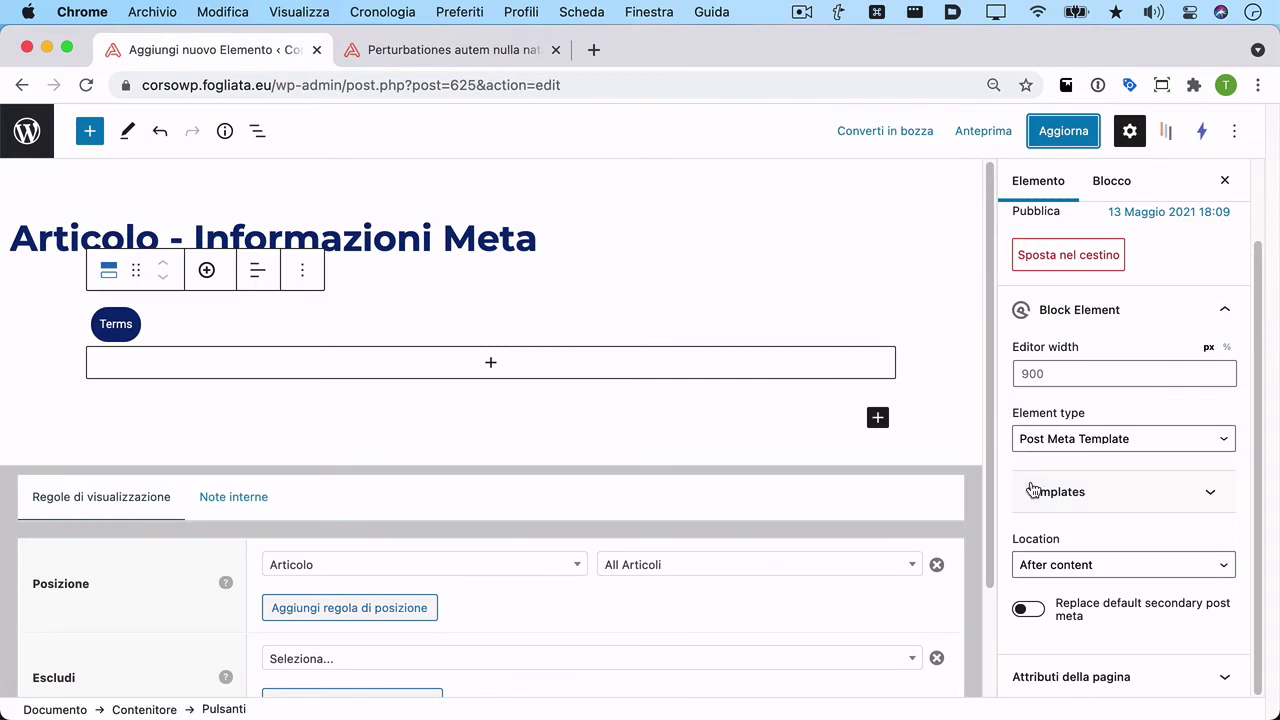
left_click(1090, 570)
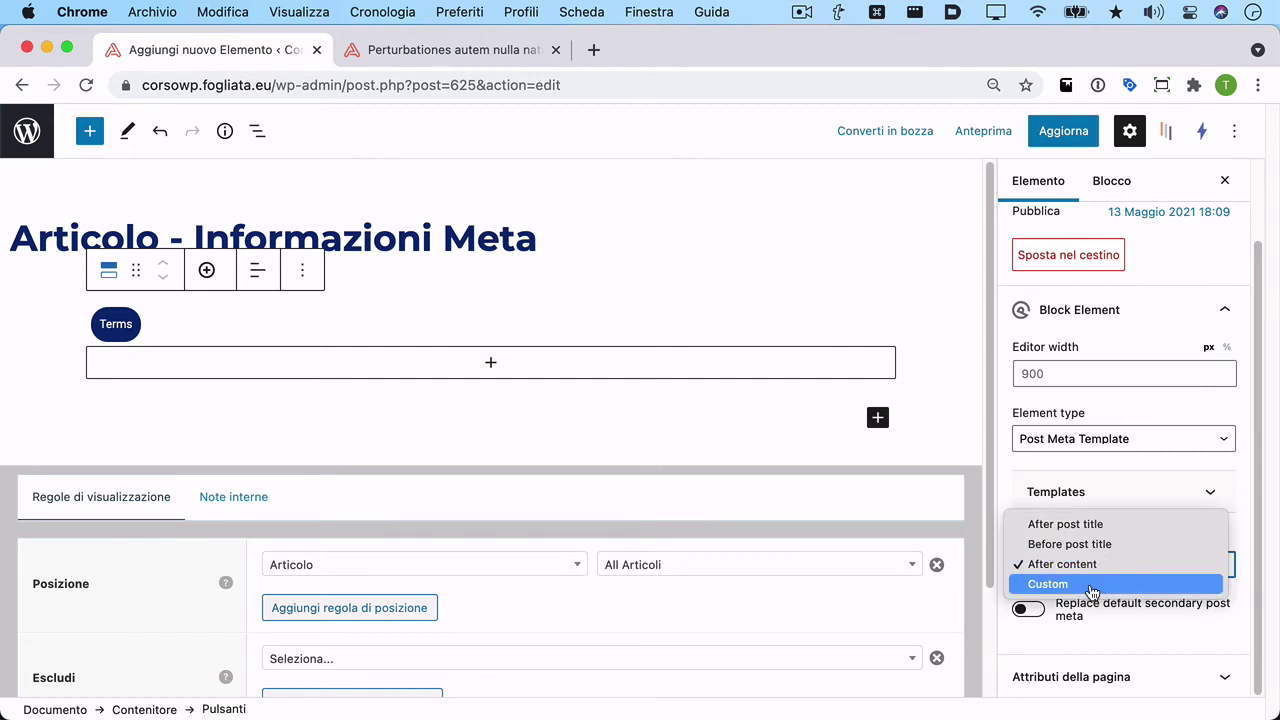
left_click(1059, 138)
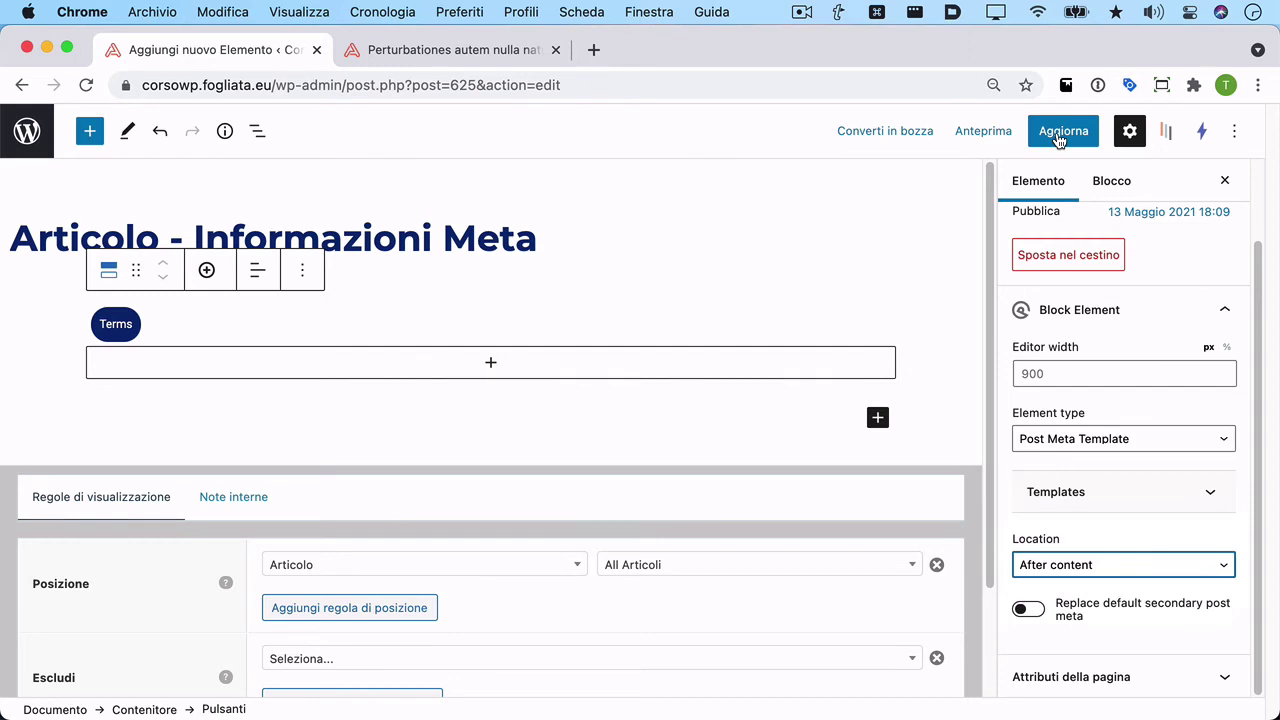
left_click(1048, 136)
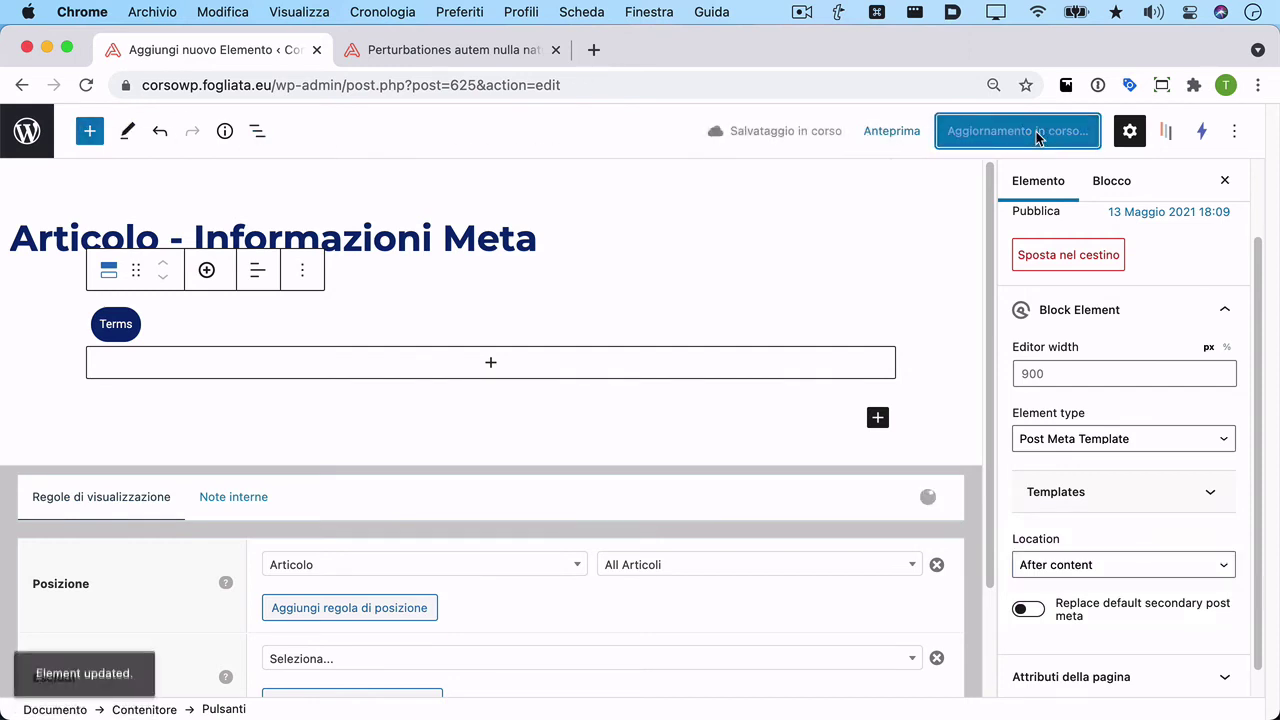
Open the element "Articolo – Box Autore" from the elements list and set its hook name to after_content.
left_click(40, 140)
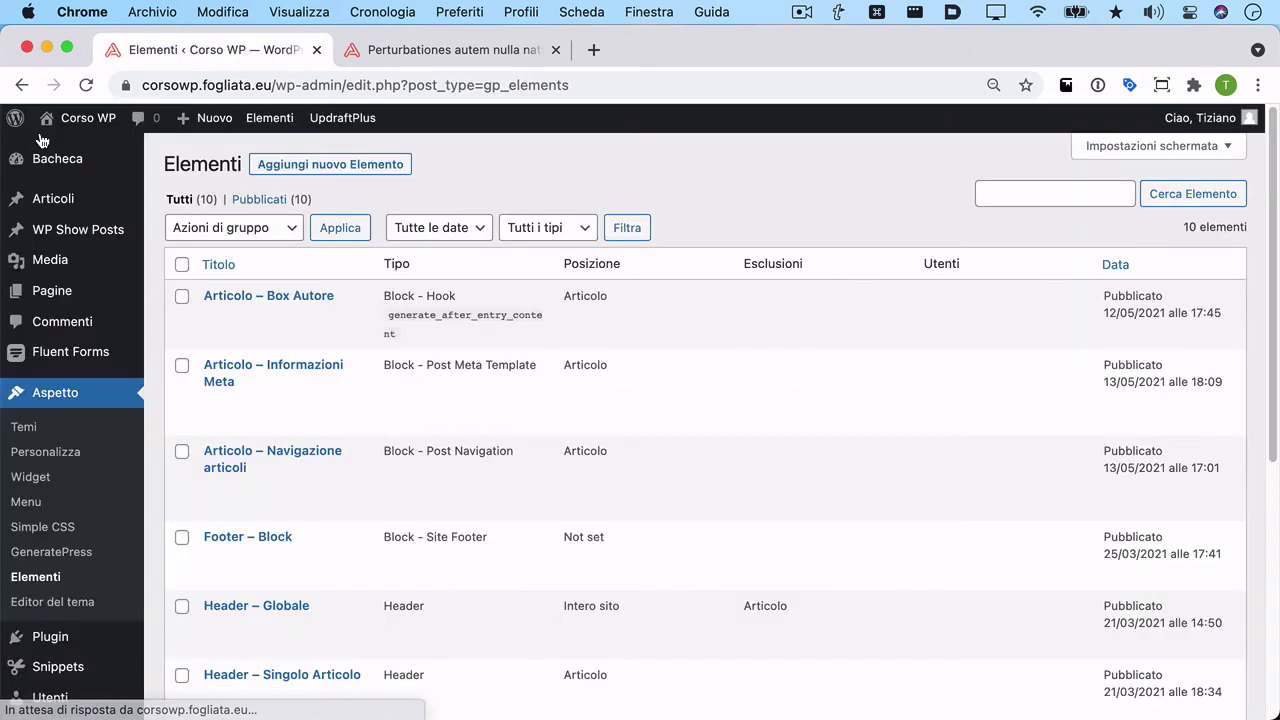
mouse_move(289, 300)
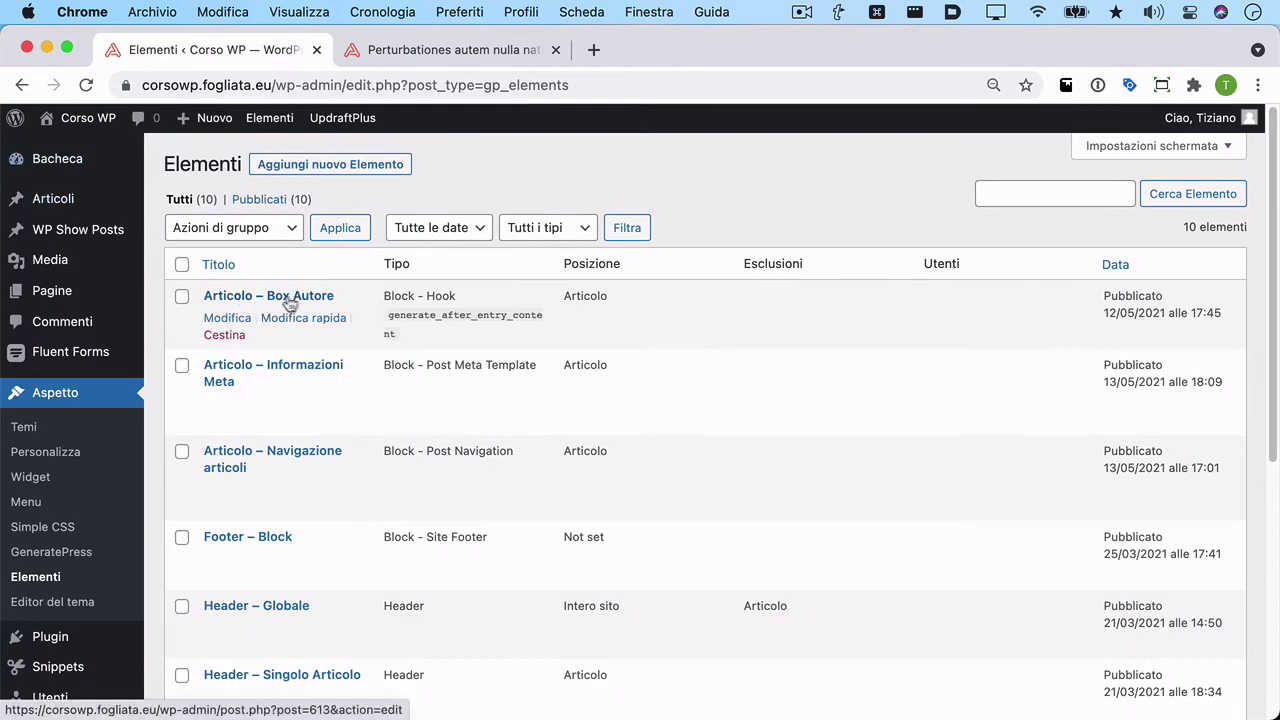
left_click(298, 298)
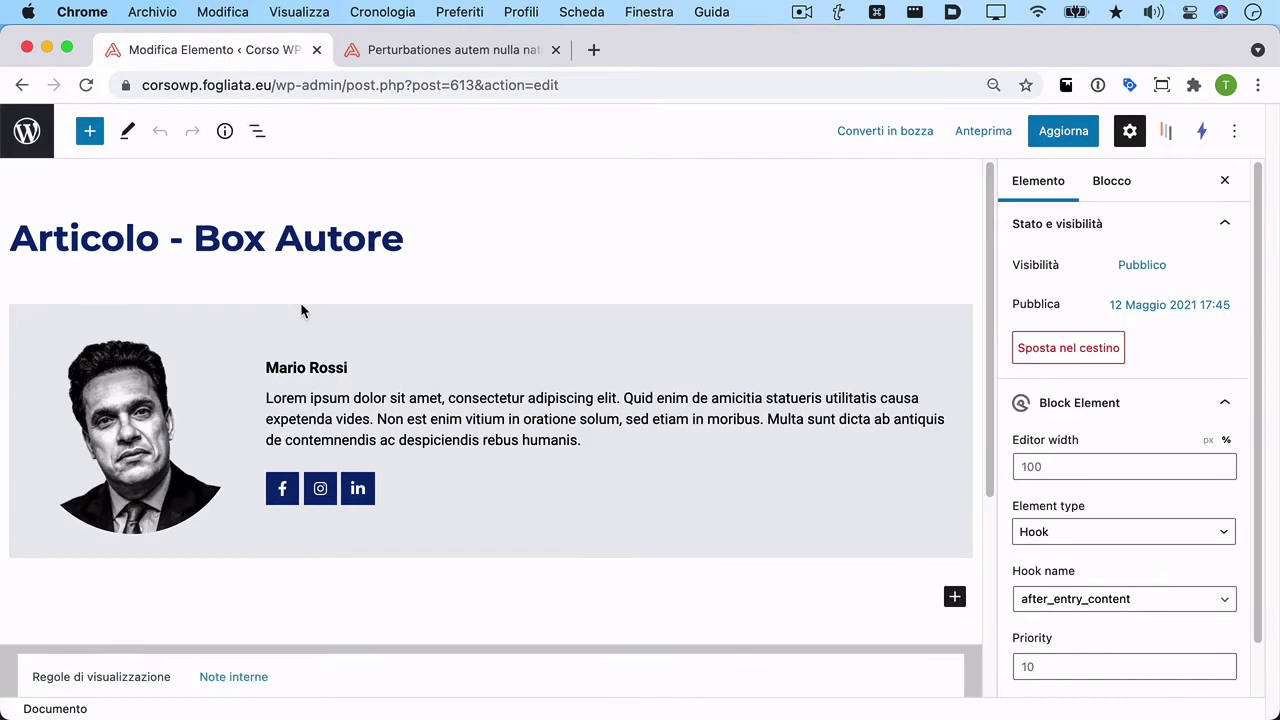
scroll(852, 424, "down", 1)
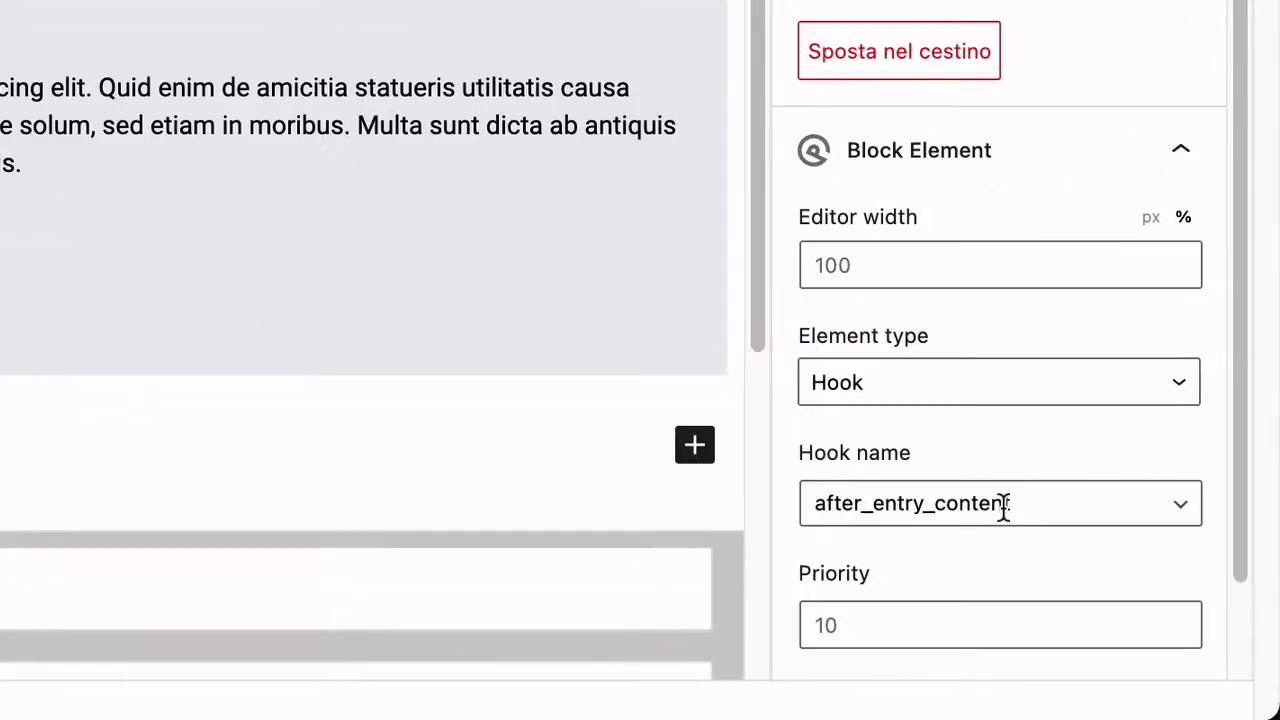
left_click(1023, 505)
scroll(1119, 384, "down", 5)
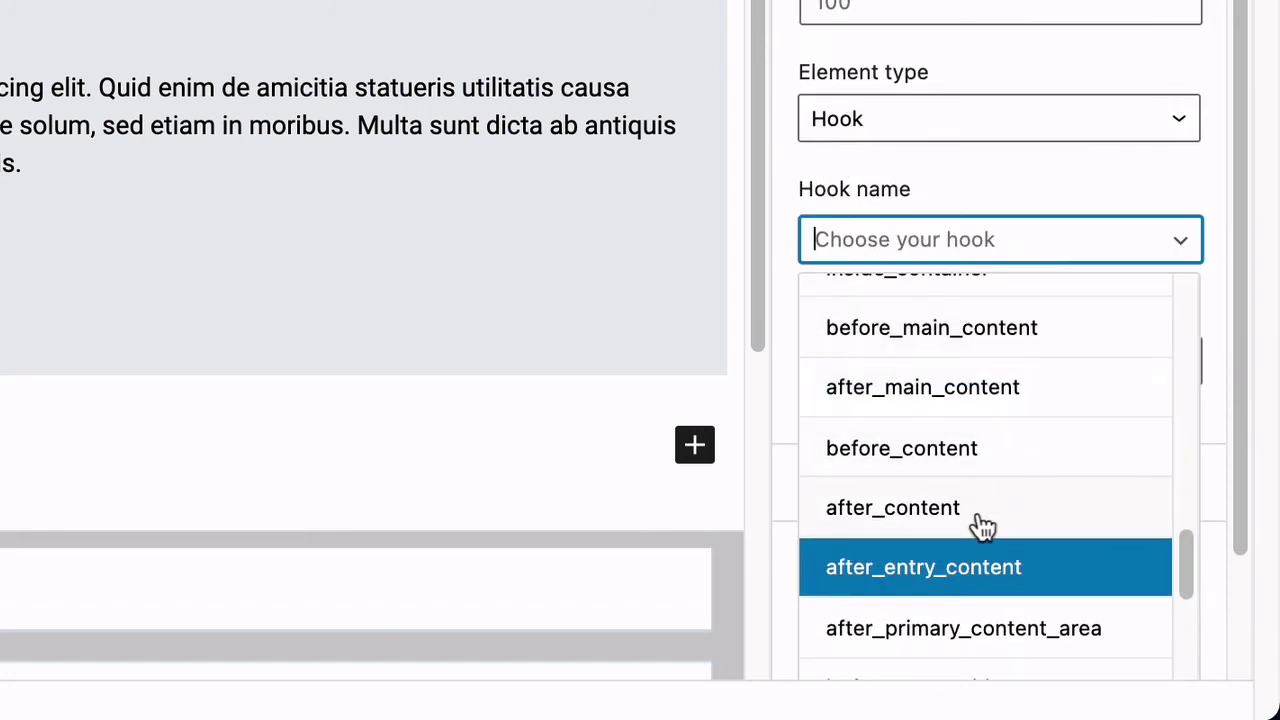
left_click(987, 522)
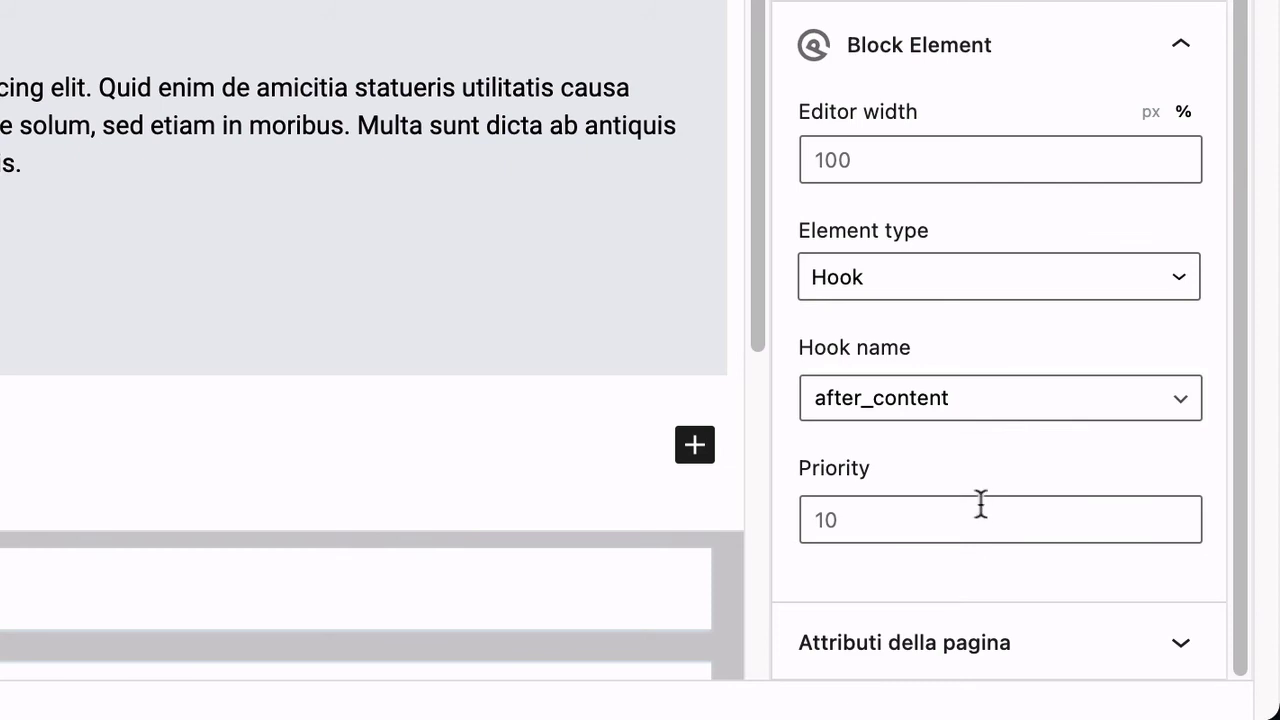
Set the author box element's priority to 11, update it and reload the live article to check the order.
left_click(856, 521)
type("11")
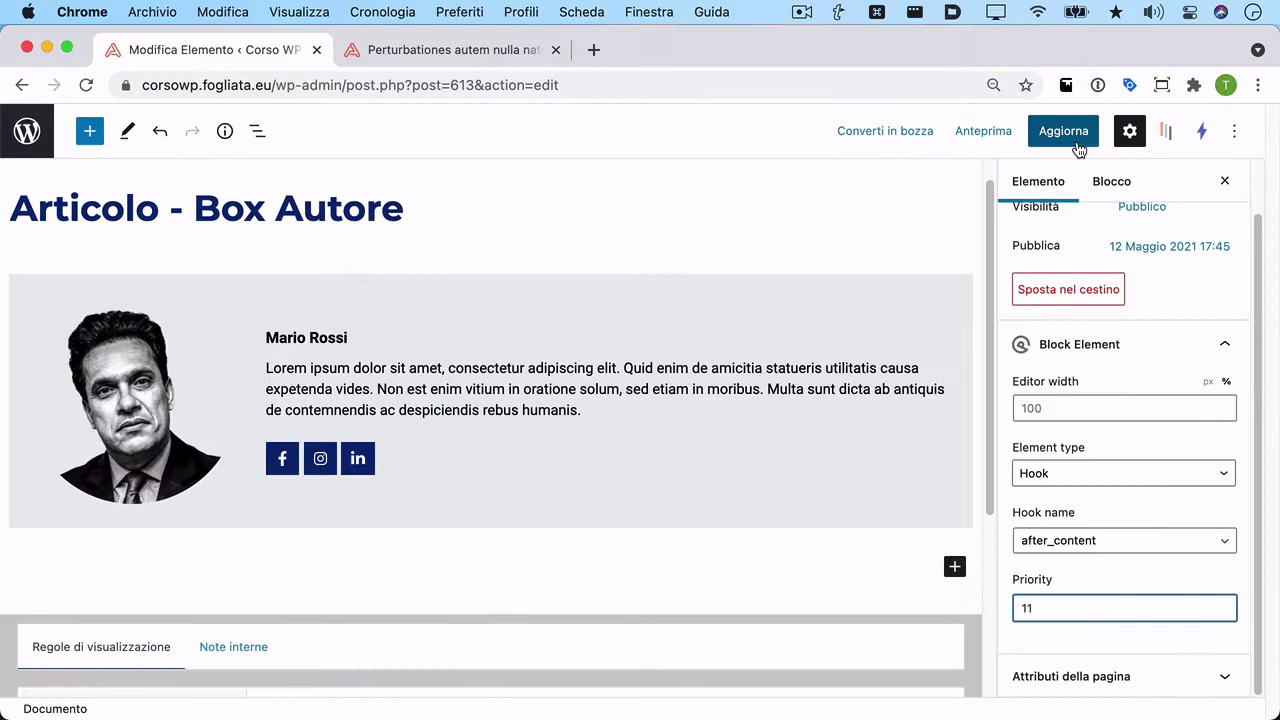
left_click(1063, 131)
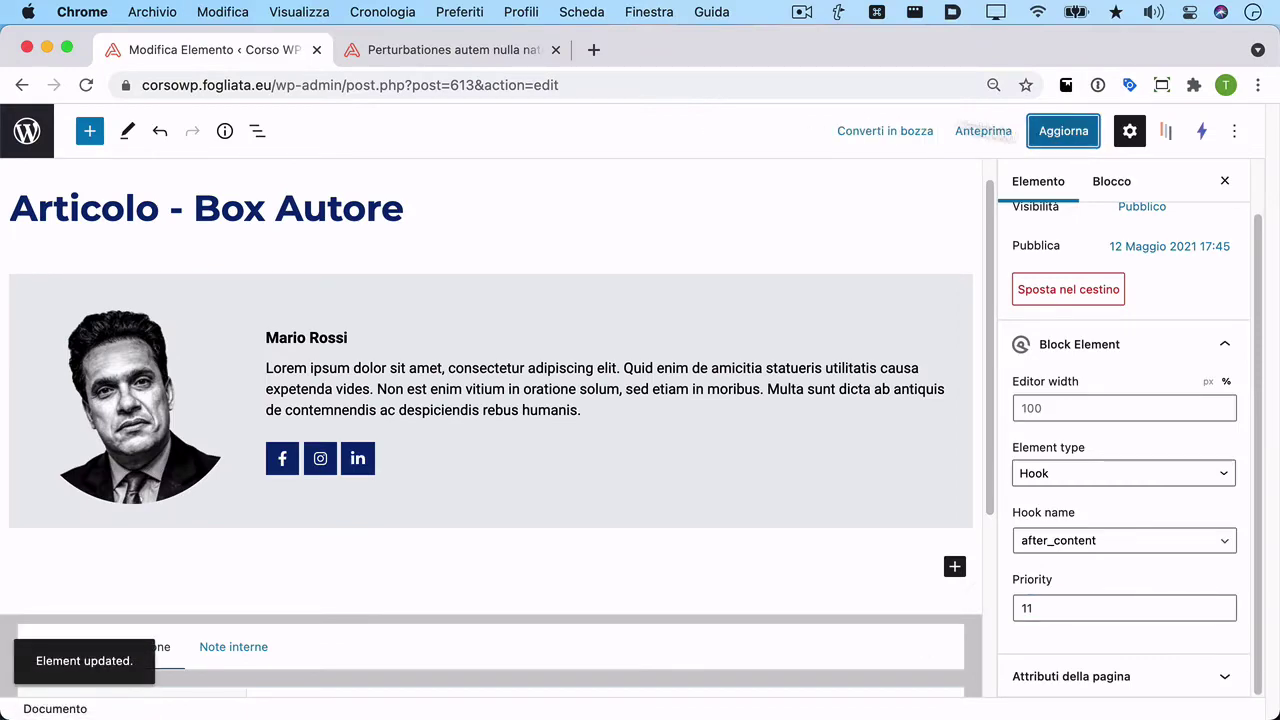
left_click(443, 50)
left_click(86, 85)
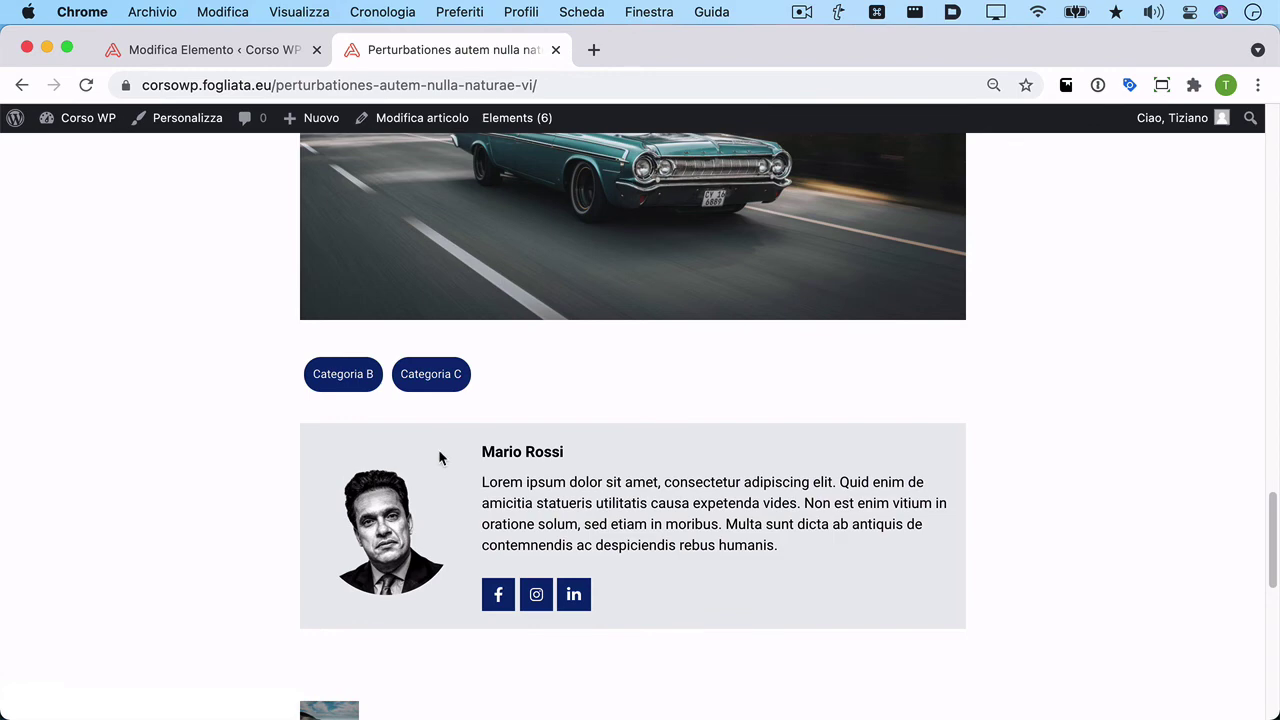
Try priority 9 on the author box element, update it and reload the live article to compare the order.
left_click(255, 55)
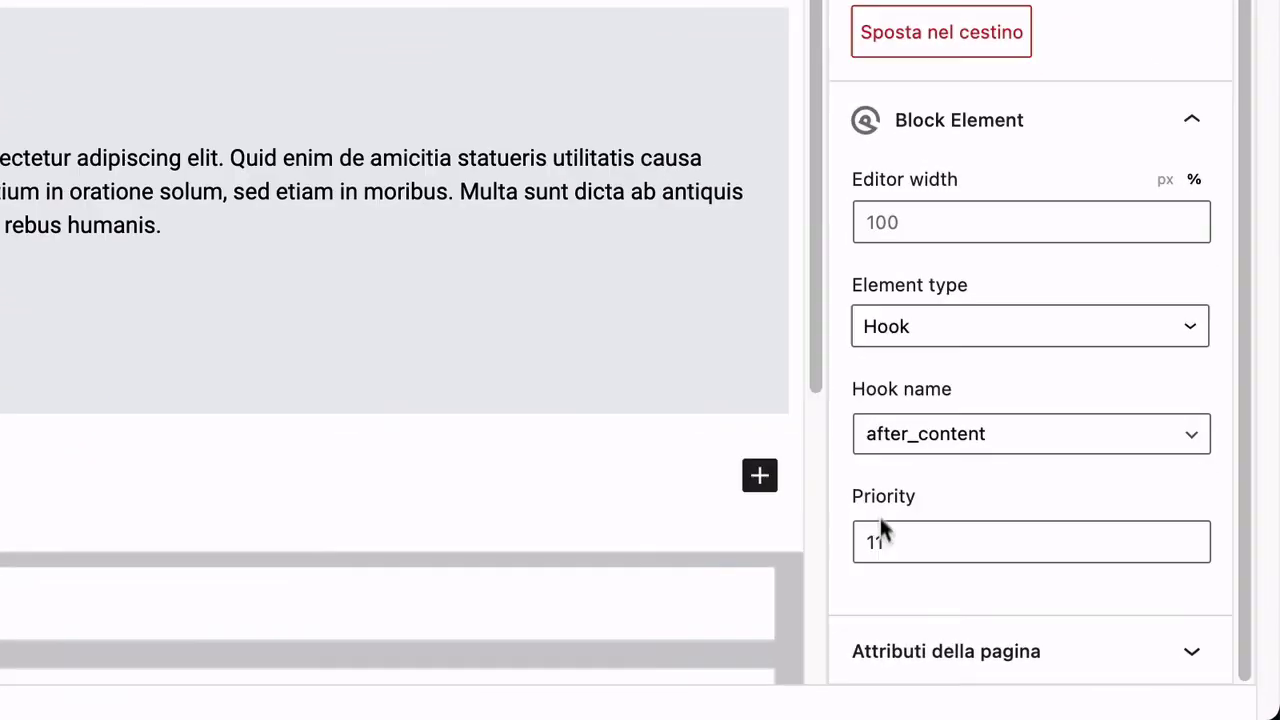
left_click(1160, 540)
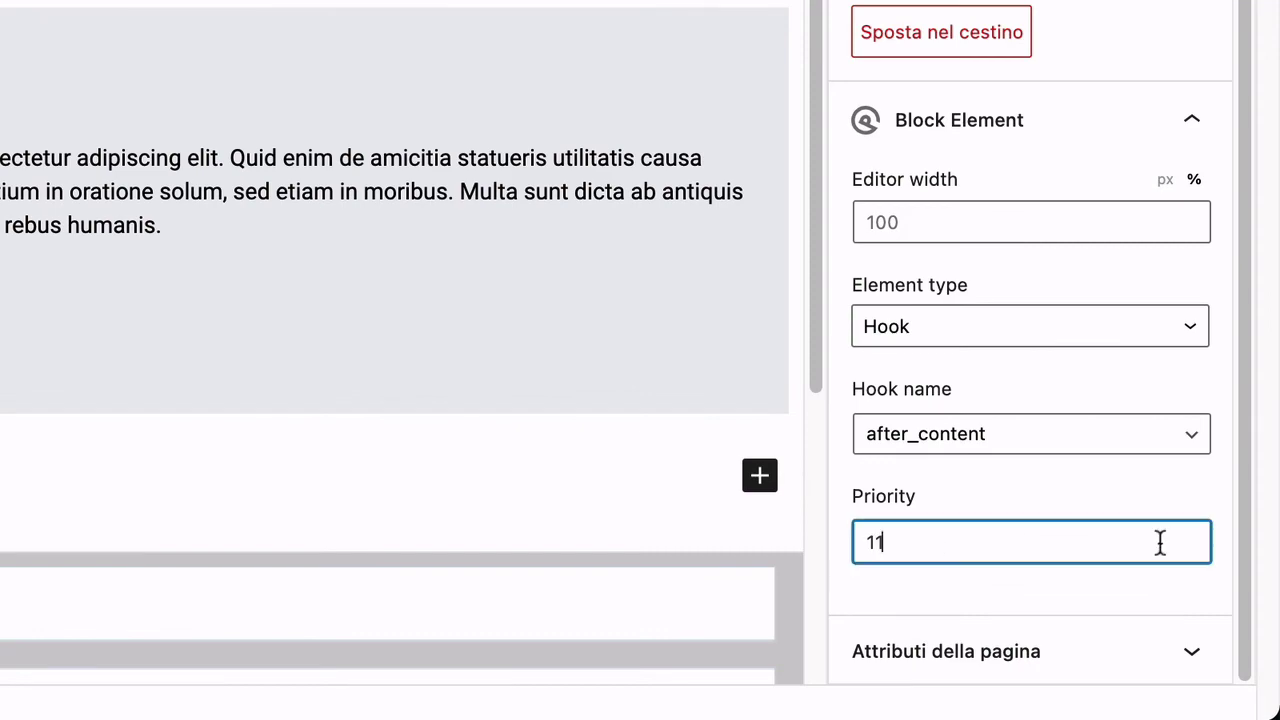
key("Down")
key("Down")
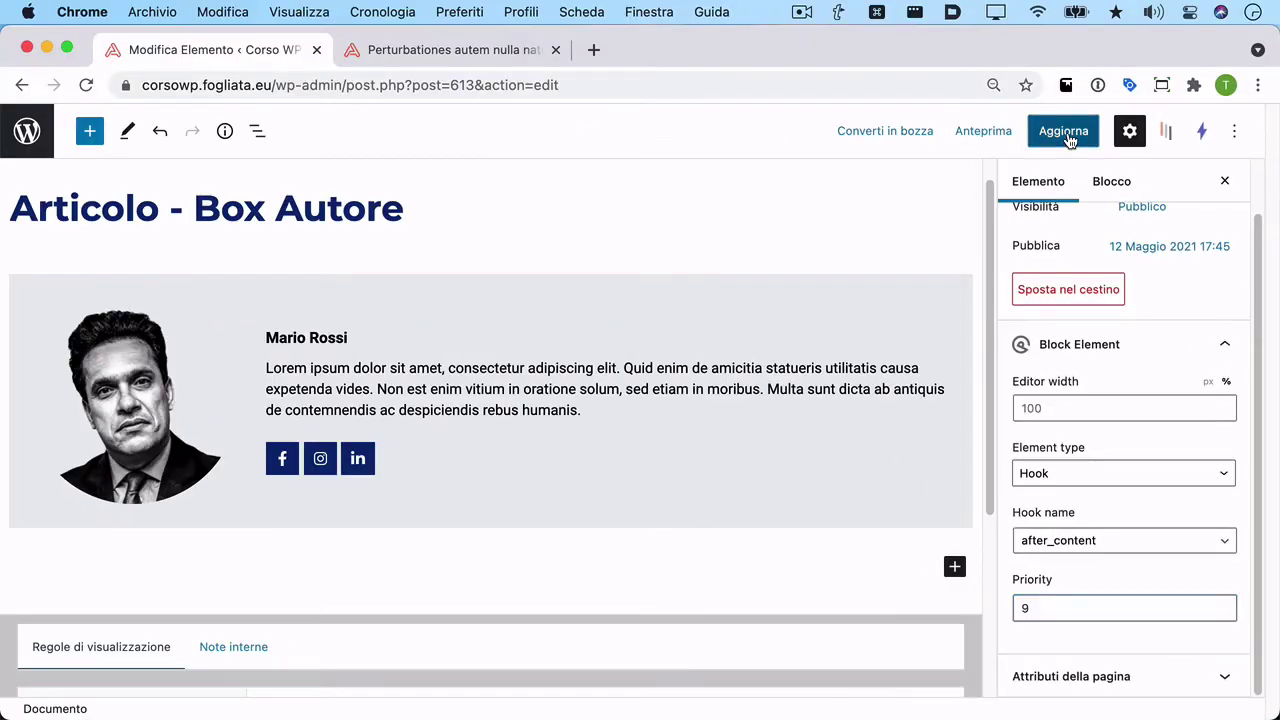
left_click(1066, 134)
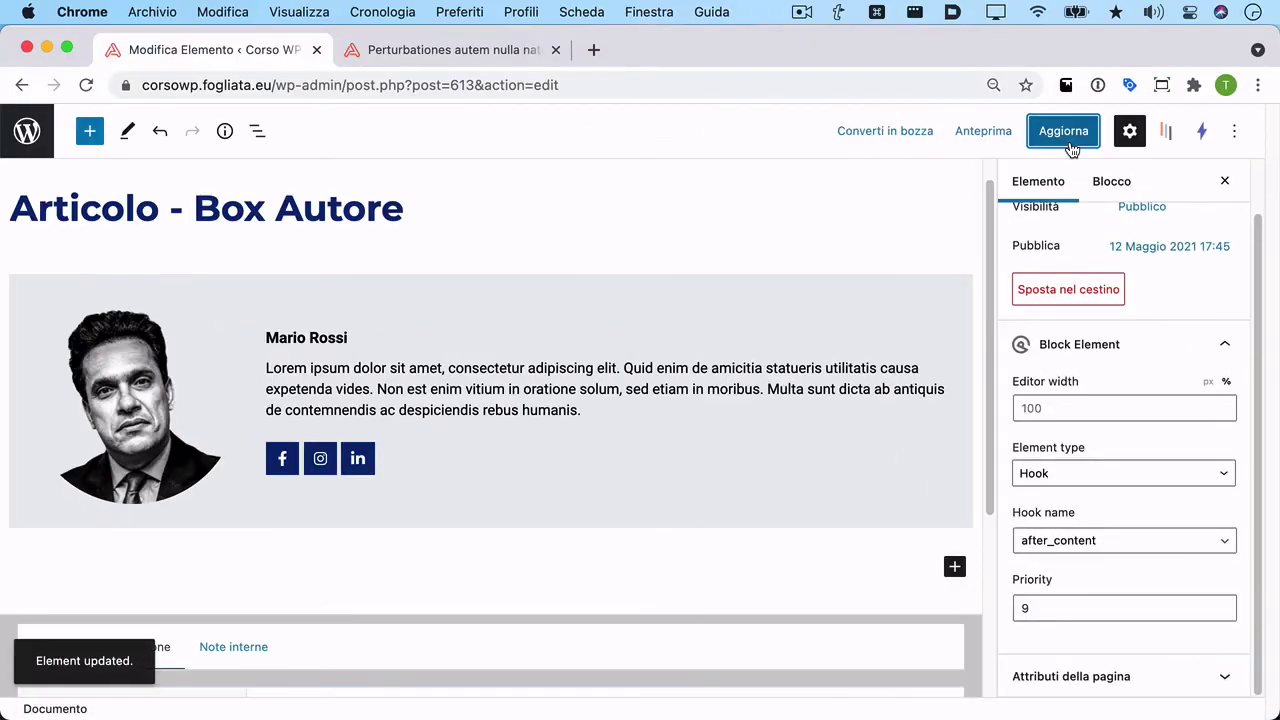
left_click(450, 52)
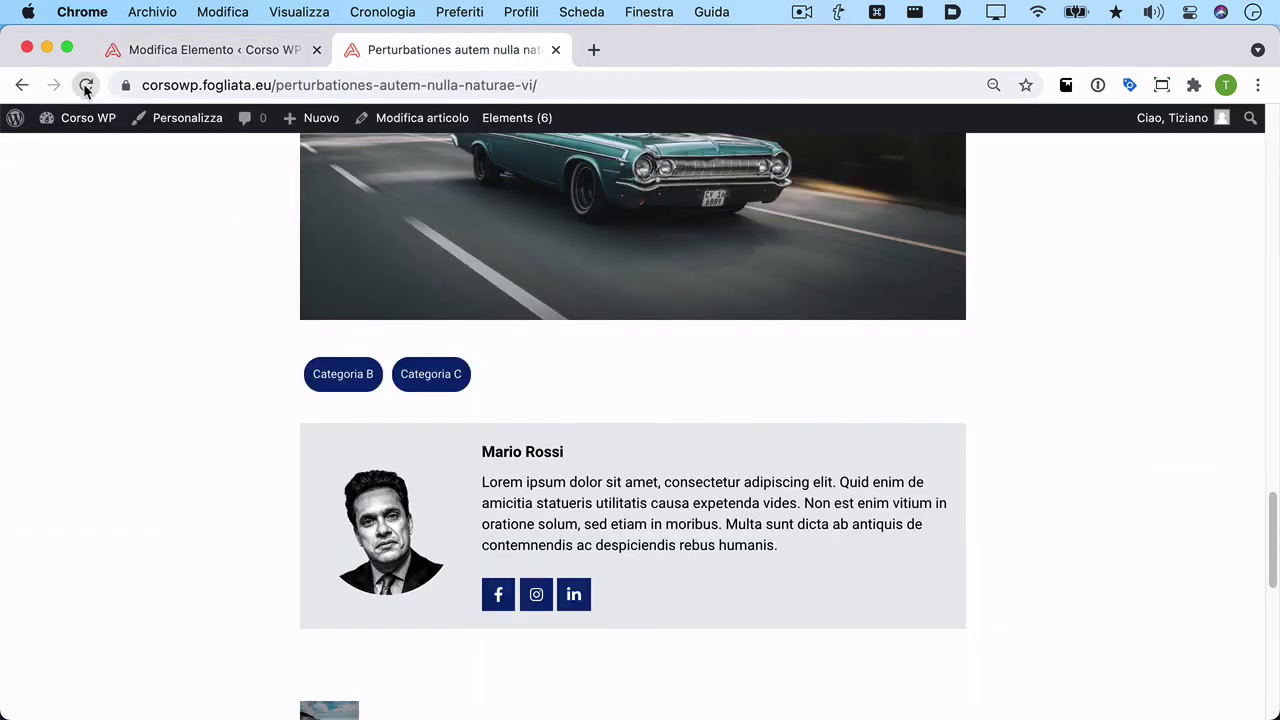
left_click(86, 86)
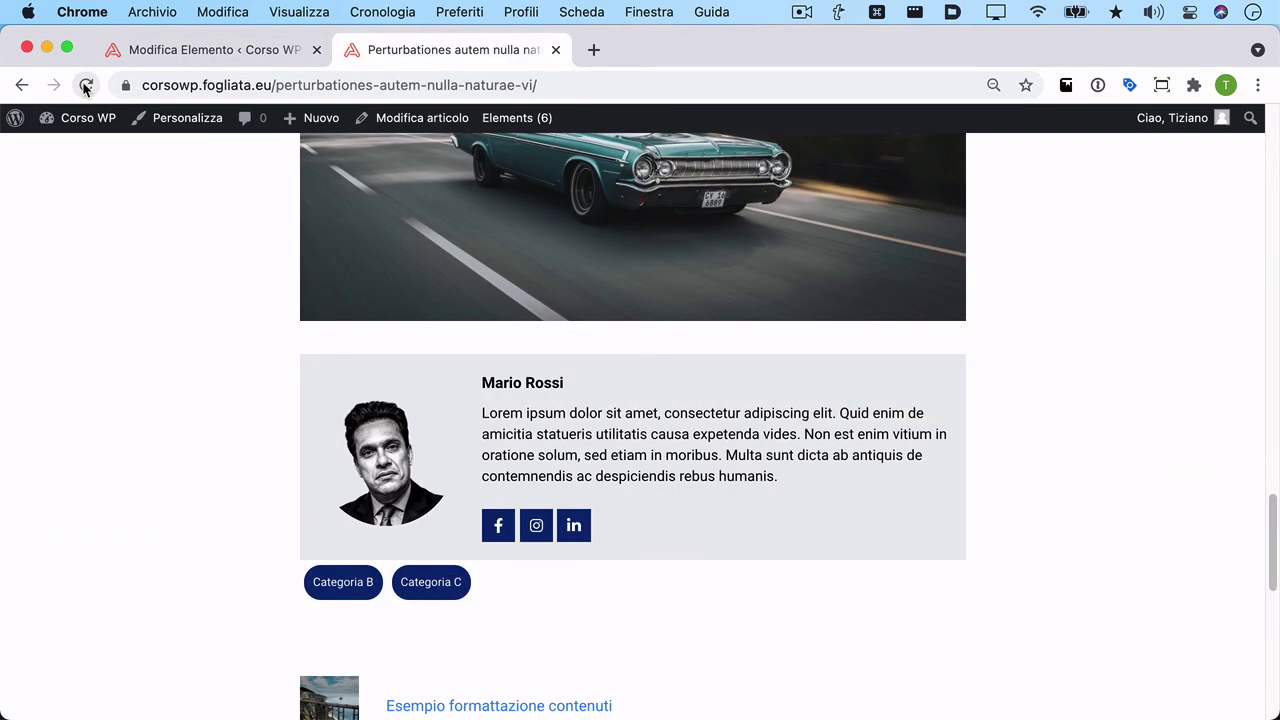
Set the priority of "Articolo - Box Autore" back to 11, update the element and recheck the live article.
left_click(185, 52)
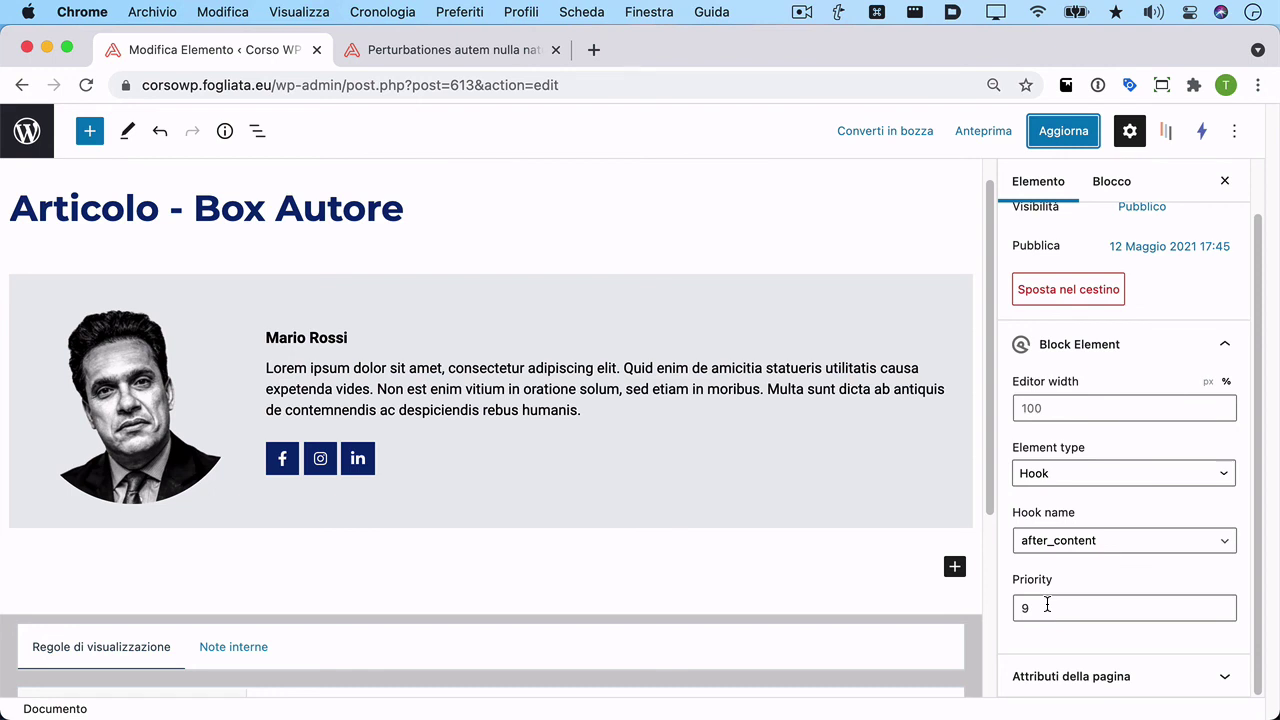
left_click(1047, 605)
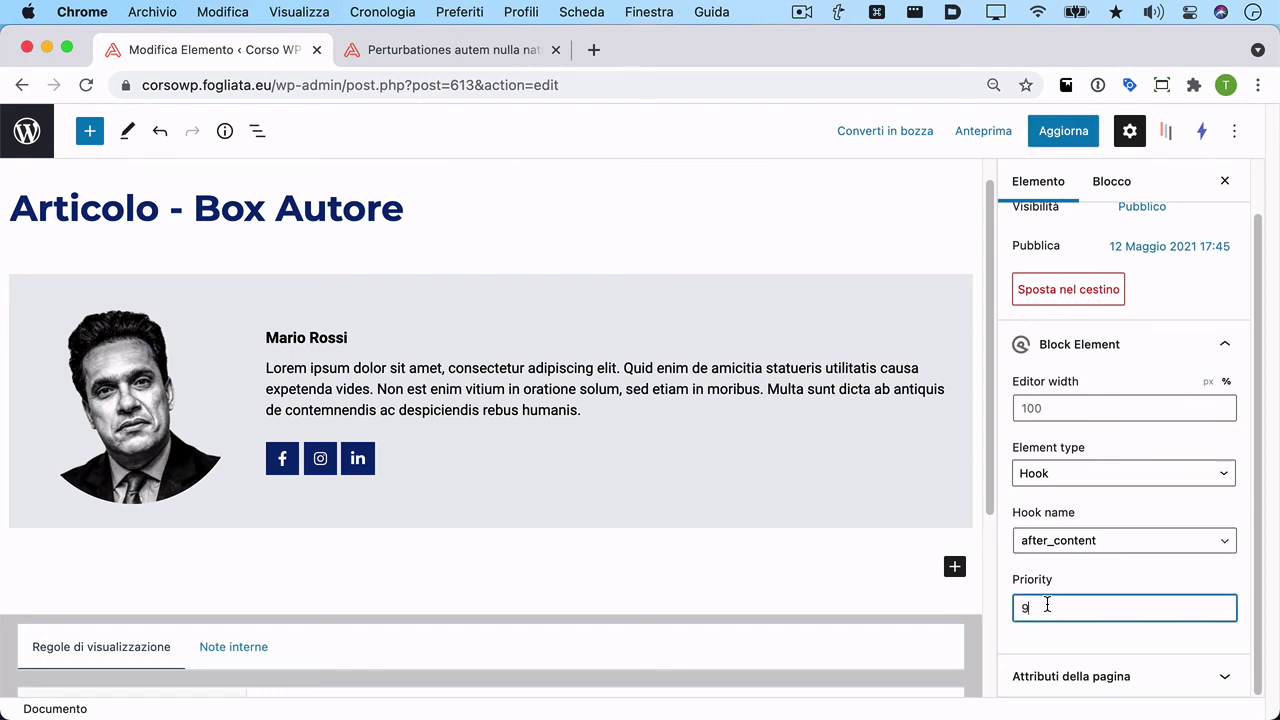
type("11")
left_click(1063, 131)
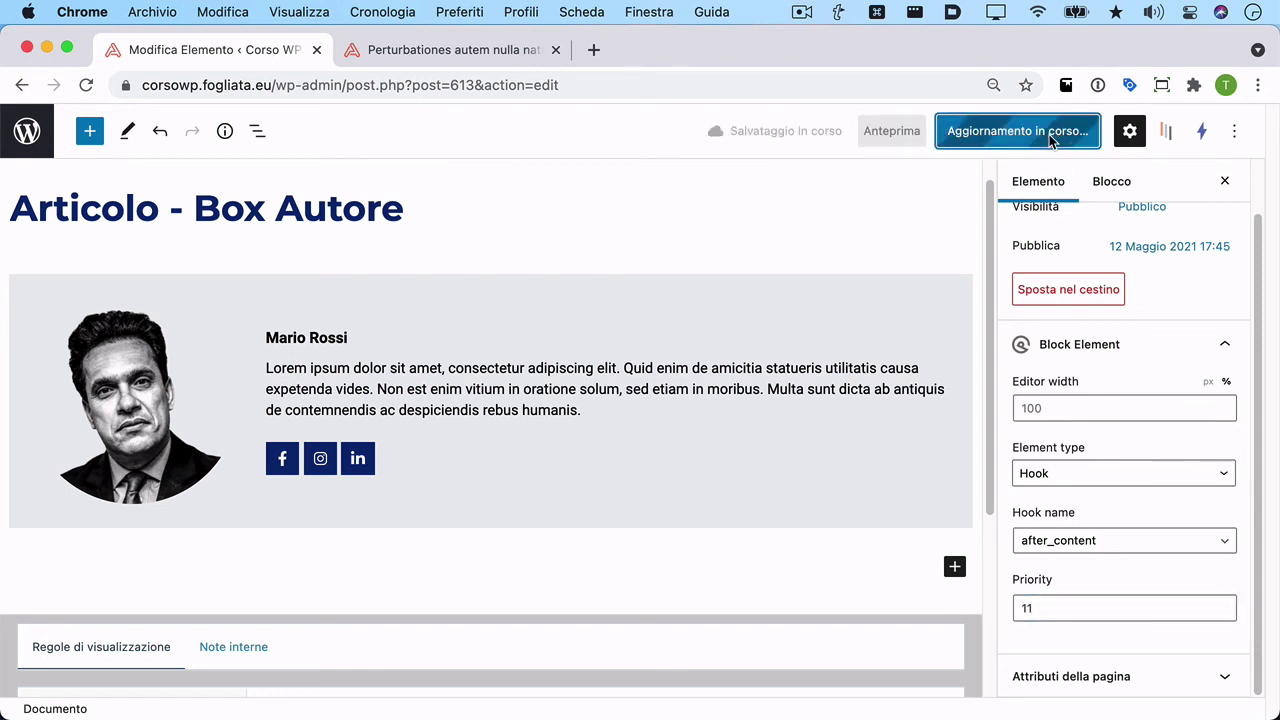
left_click(455, 50)
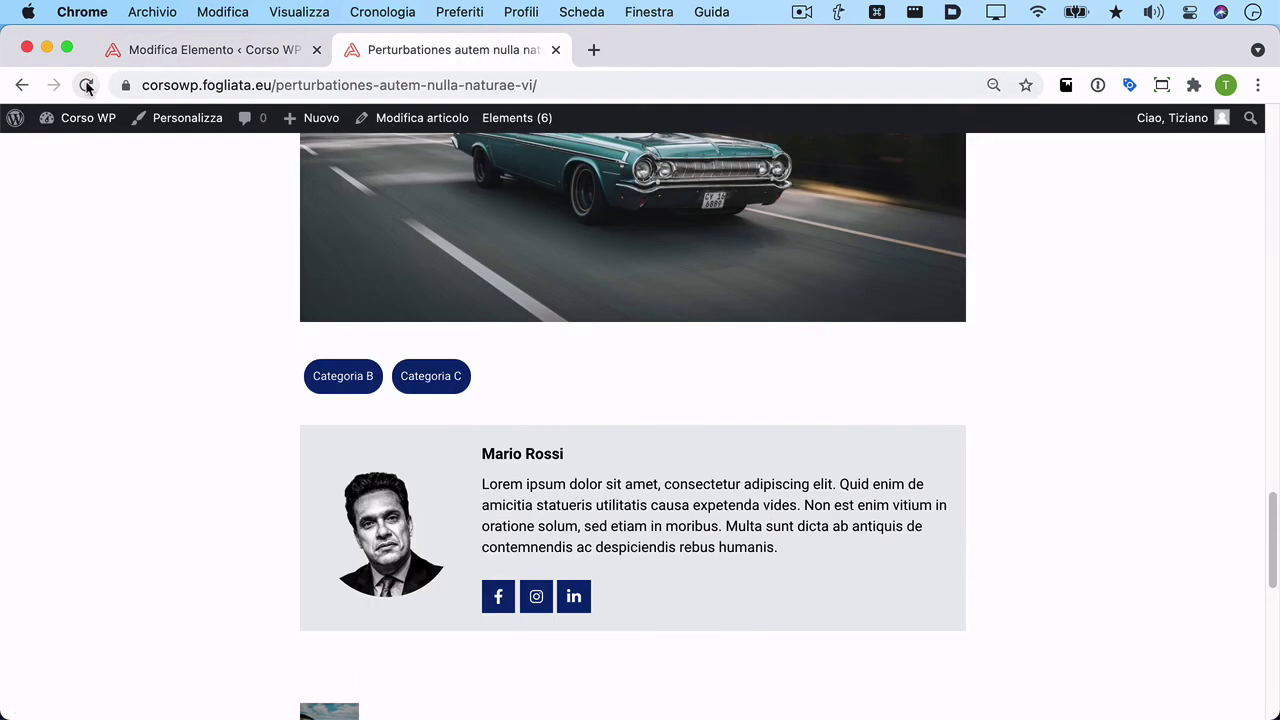